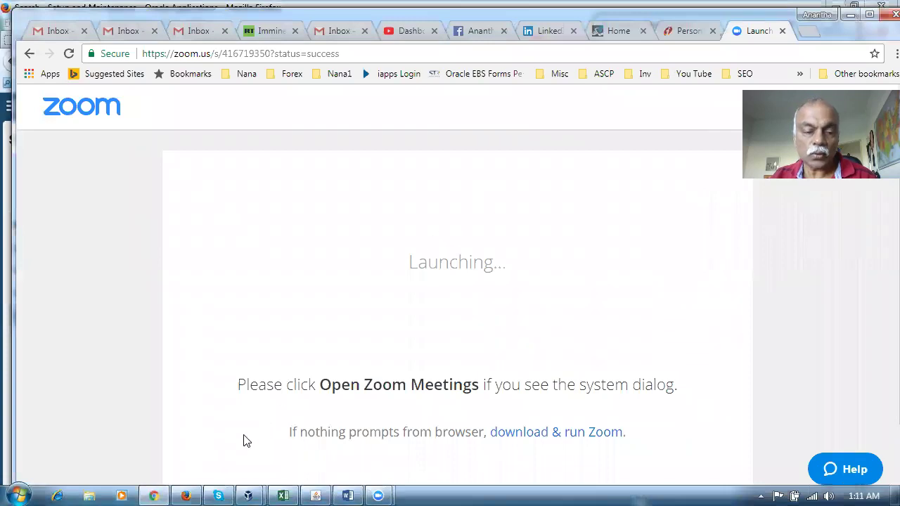
# Step: Switch back to the Oracle Setup and Maintenance search results in Firefox
pyautogui.click(186, 496)
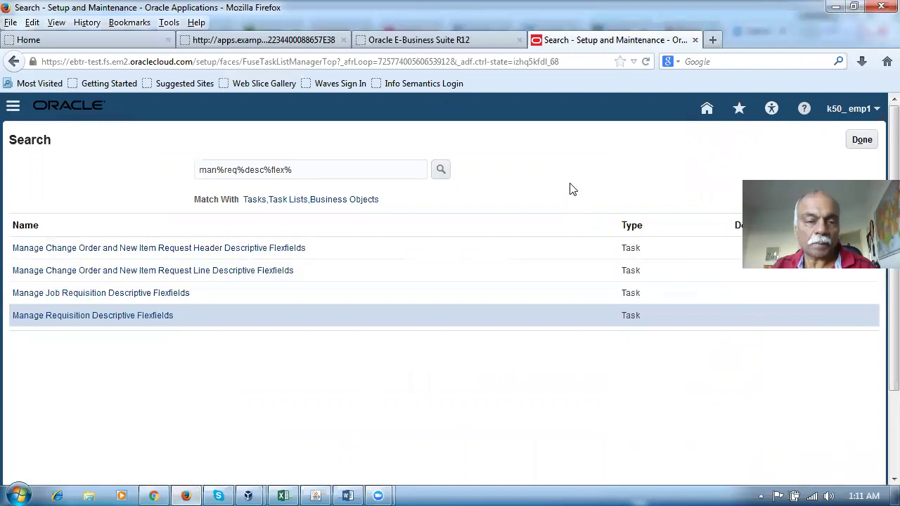
# Step: Search tasks for 'man%req%desc%' and open Manage Requisition Descriptive Flexfields
pyautogui.moveTo(327, 172); pyautogui.dragTo(147, 162)
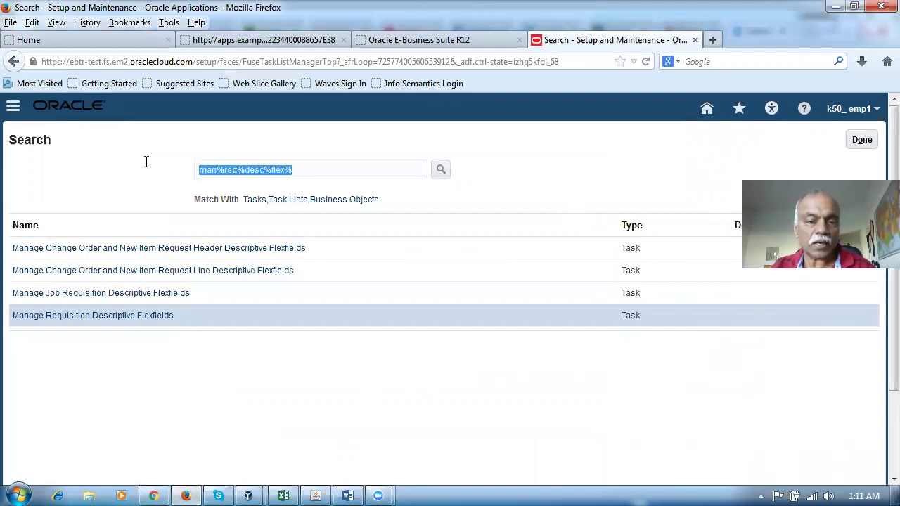
pyautogui.write('man%')
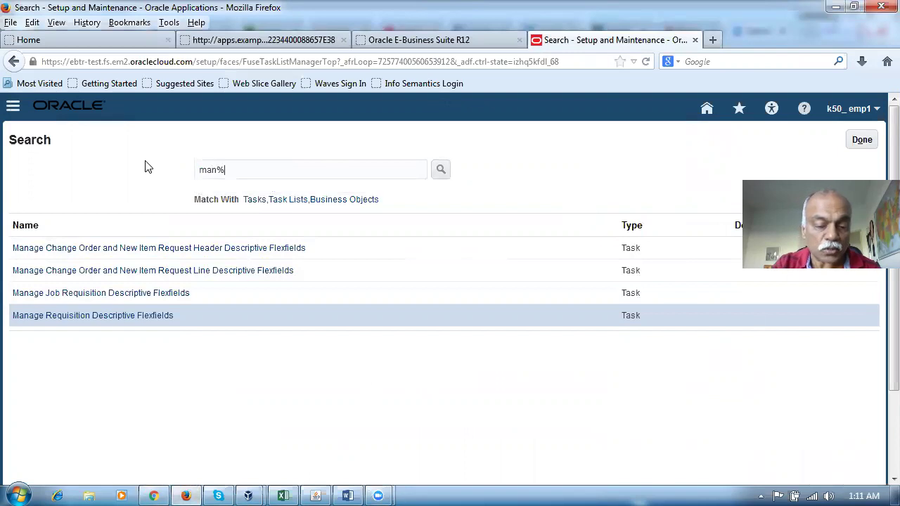
pyautogui.write('req%desc')
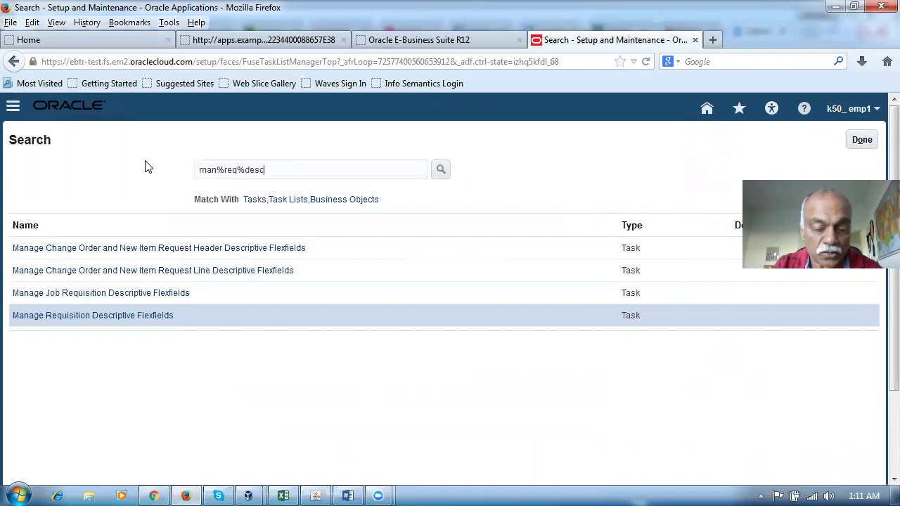
pyautogui.write('%')
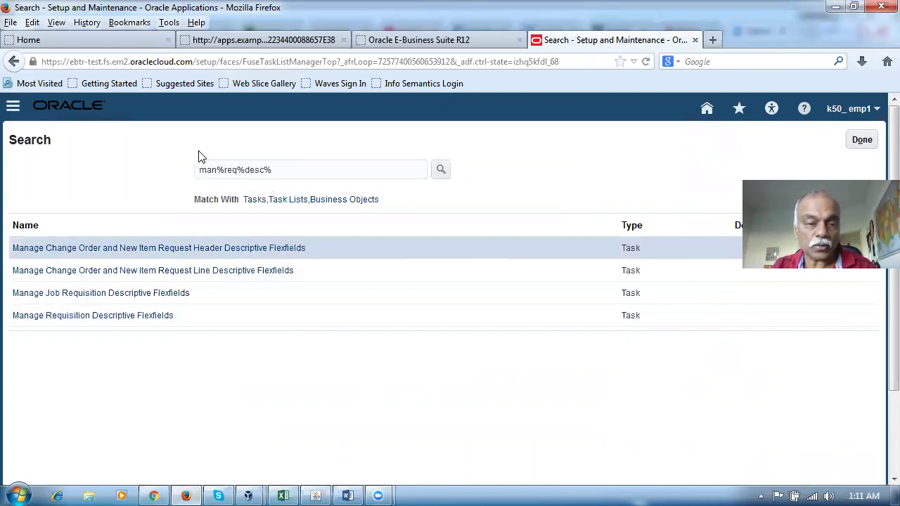
pyautogui.click(91, 318)
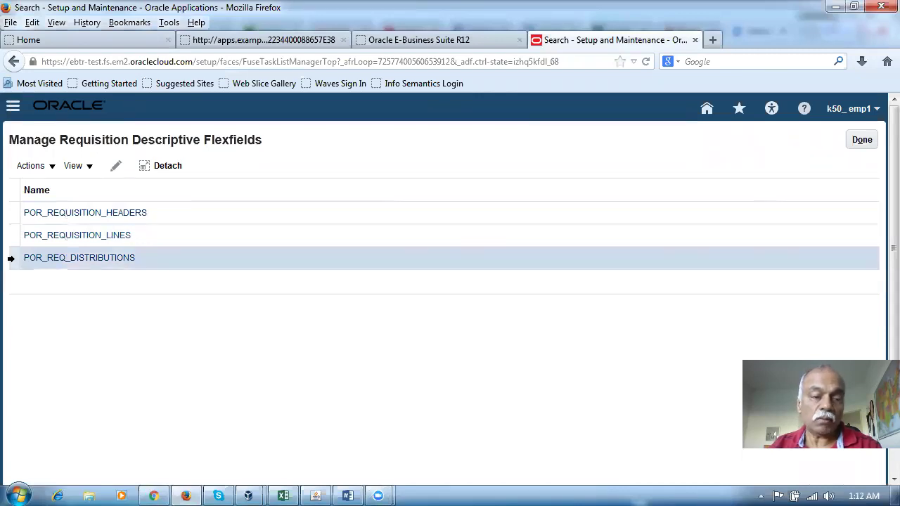
# Step: Select POR_REQUISITION_HEADERS, widen its Code and Description columns, and open it for editing
pyautogui.click(10, 215)
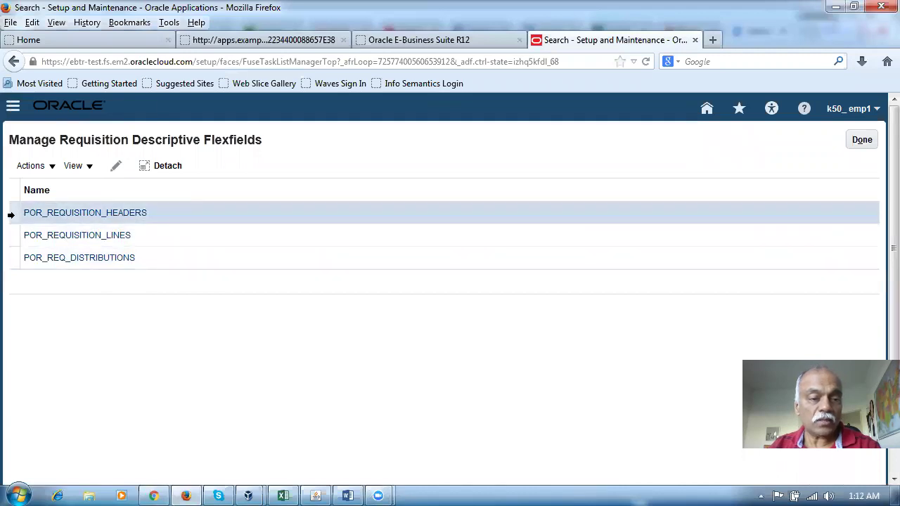
pyautogui.click(116, 166)
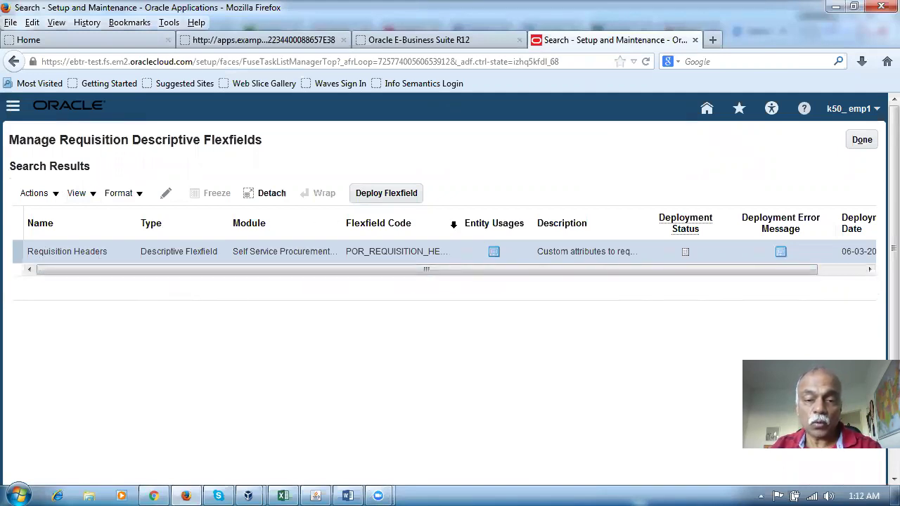
pyautogui.moveTo(456, 228); pyautogui.dragTo(487, 227)
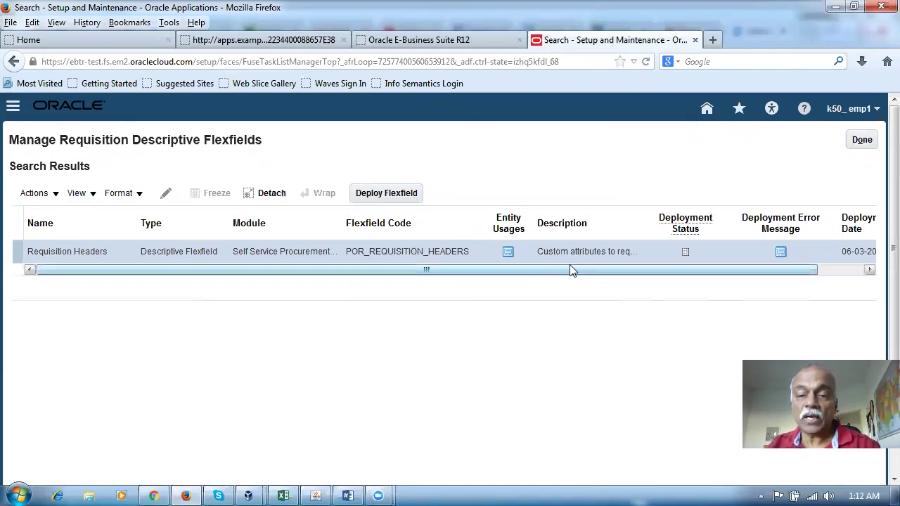
pyautogui.moveTo(647, 225); pyautogui.dragTo(706, 225)
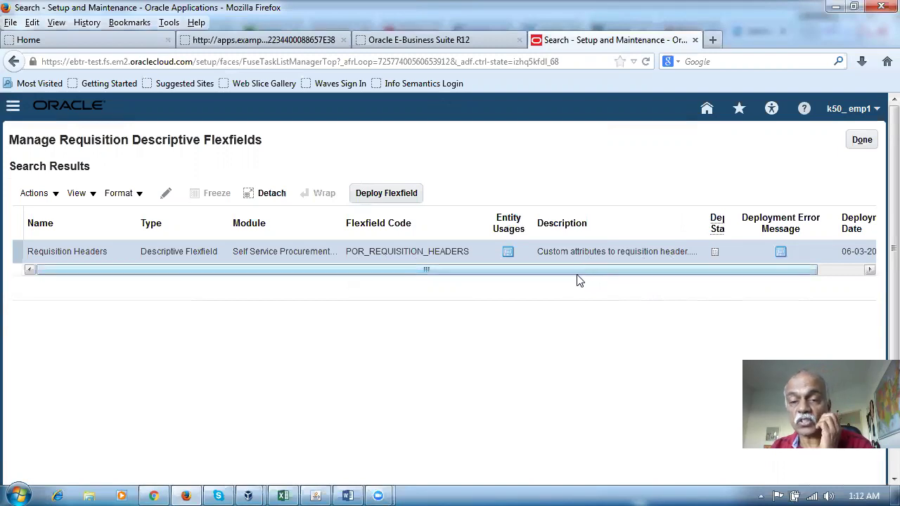
pyautogui.moveTo(577, 277); pyautogui.dragTo(317, 318)
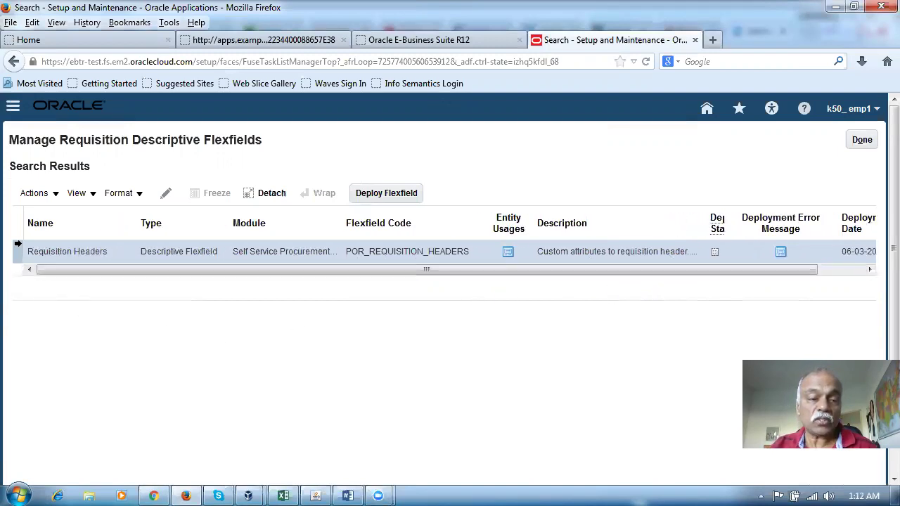
pyautogui.click(167, 194)
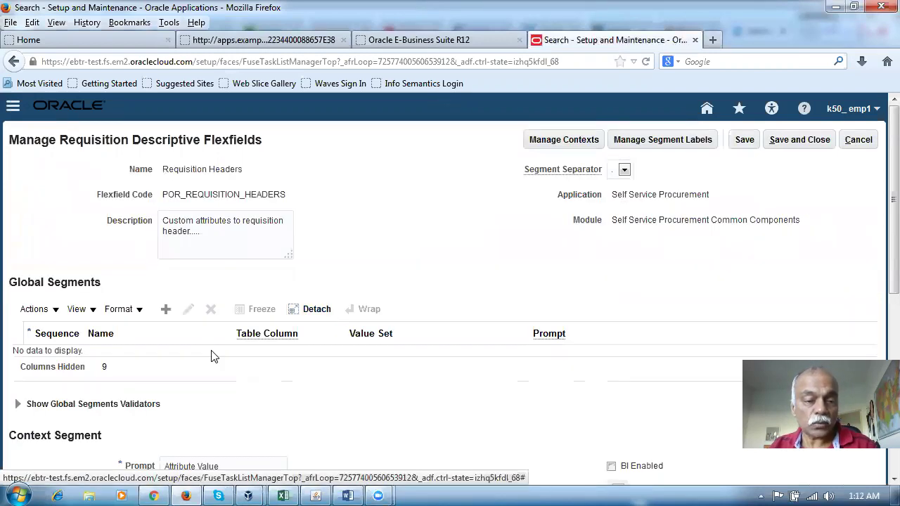
# Step: Add a new global segment and enter its name so Code and API Name auto-fill
pyautogui.click(167, 312)
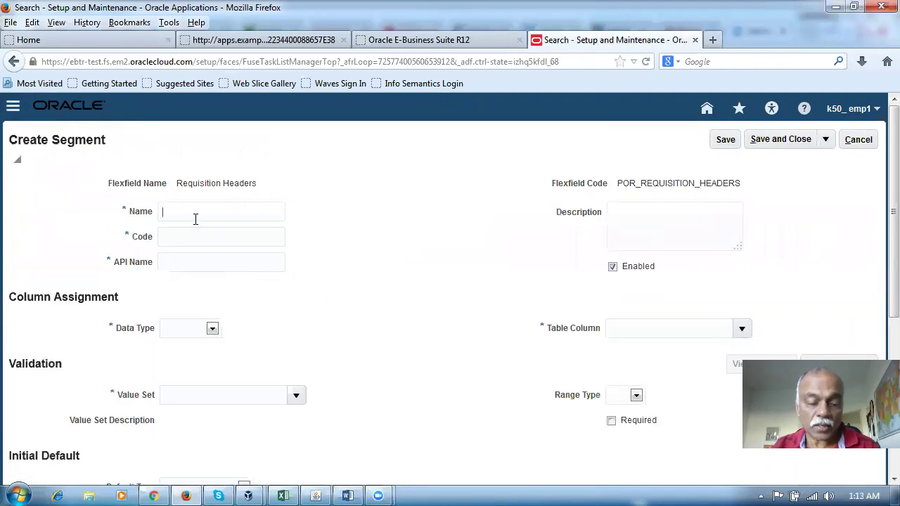
pyautogui.click(195, 219)
pyautogui.write('Nana_City_VS1')
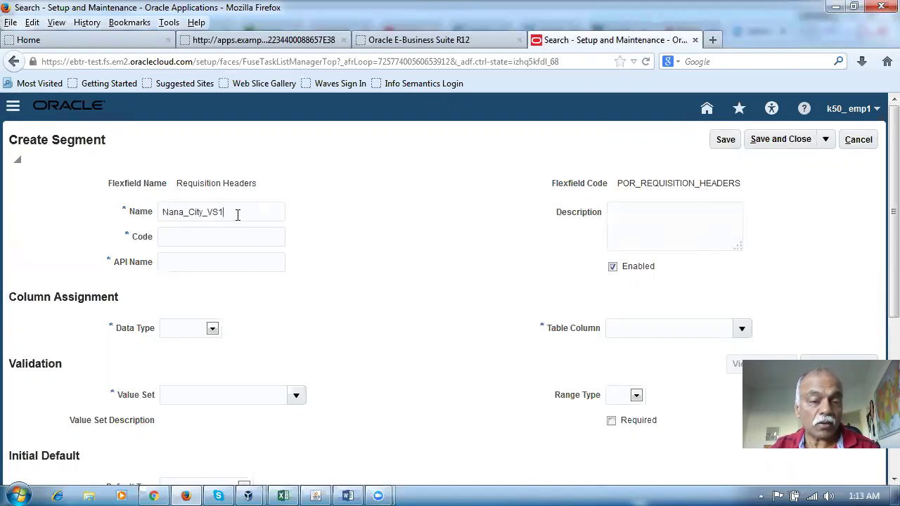
pyautogui.press('BackSpace')
pyautogui.press('BackSpace')
pyautogui.press('BackSpace')
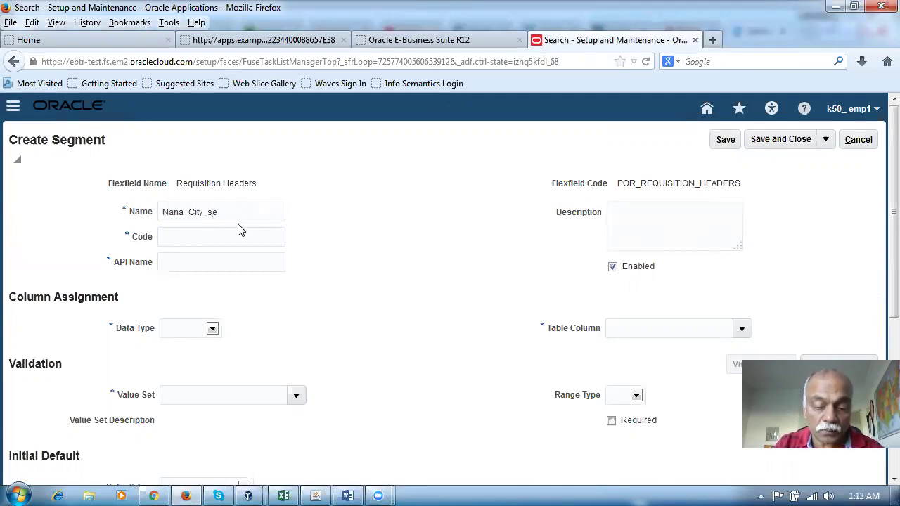
pyautogui.write('_segment1')
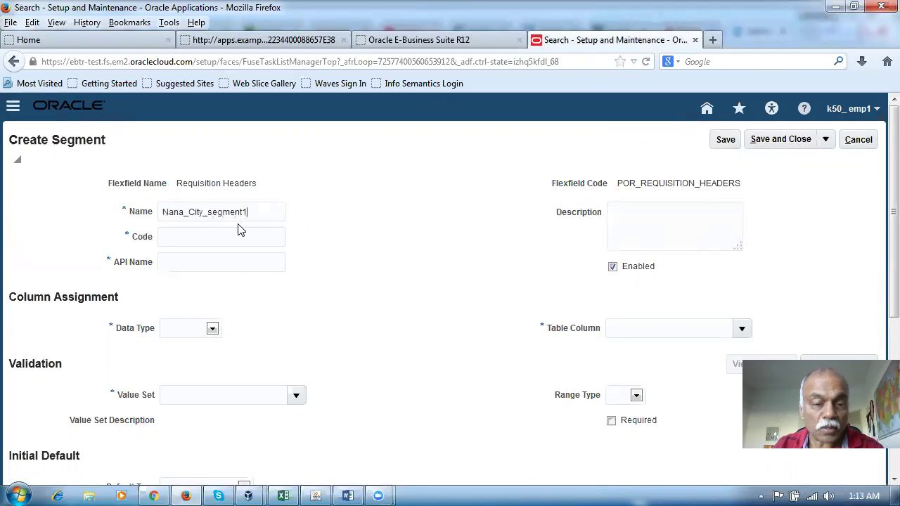
pyautogui.moveTo(268, 211); pyautogui.dragTo(126, 244)
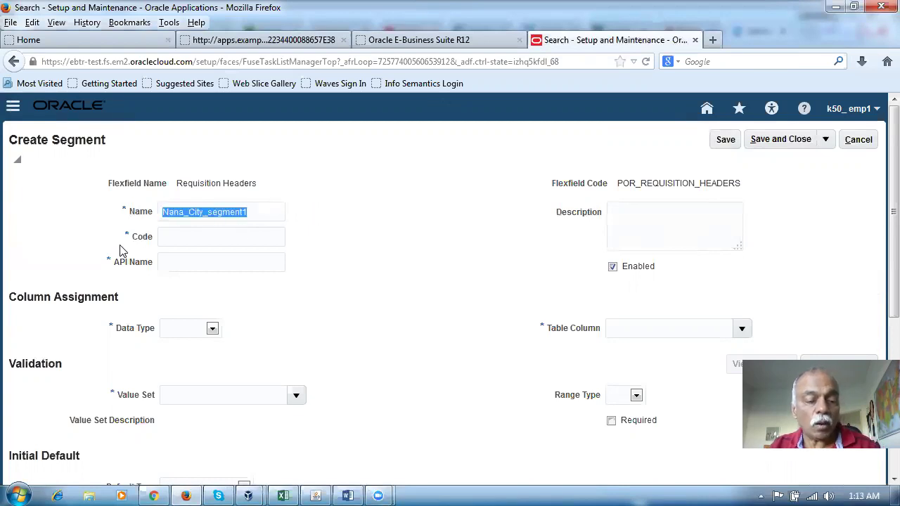
pyautogui.press('Tab')
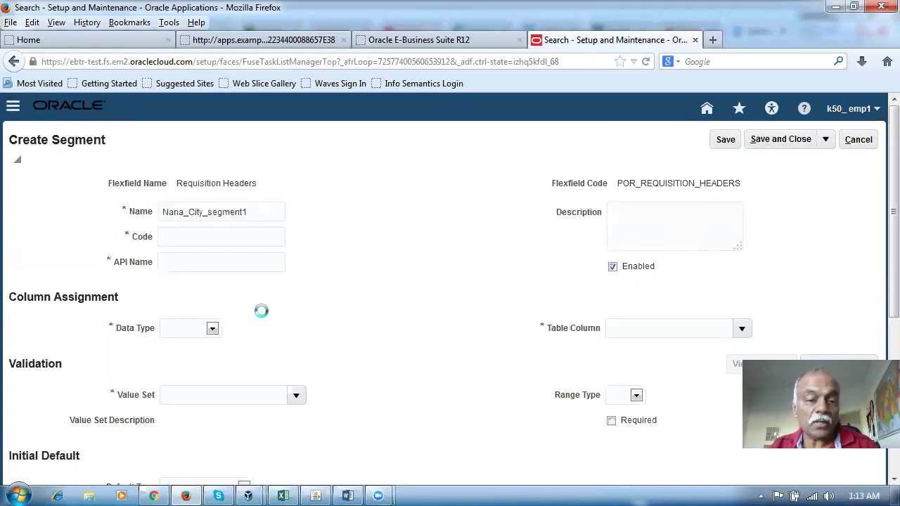
# Step: Set the segment's data type to Character and start a new value set for it
pyautogui.click(191, 334)
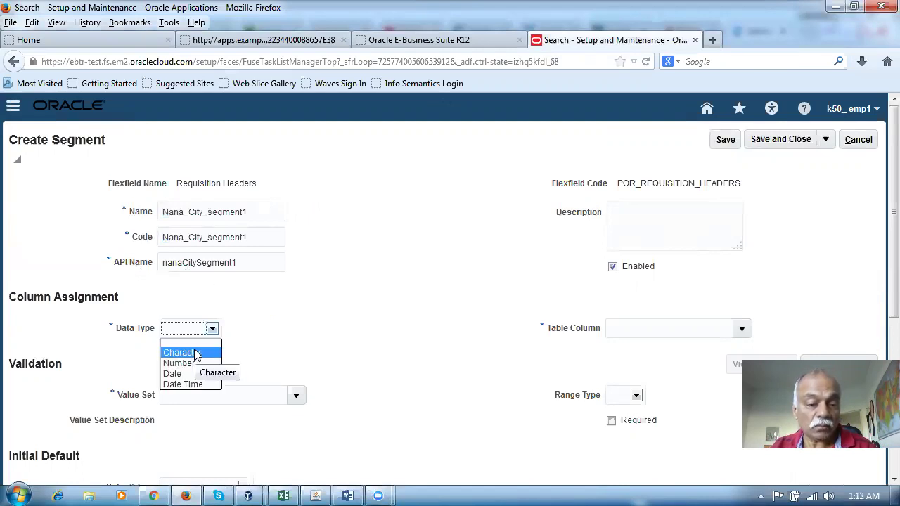
pyautogui.click(193, 350)
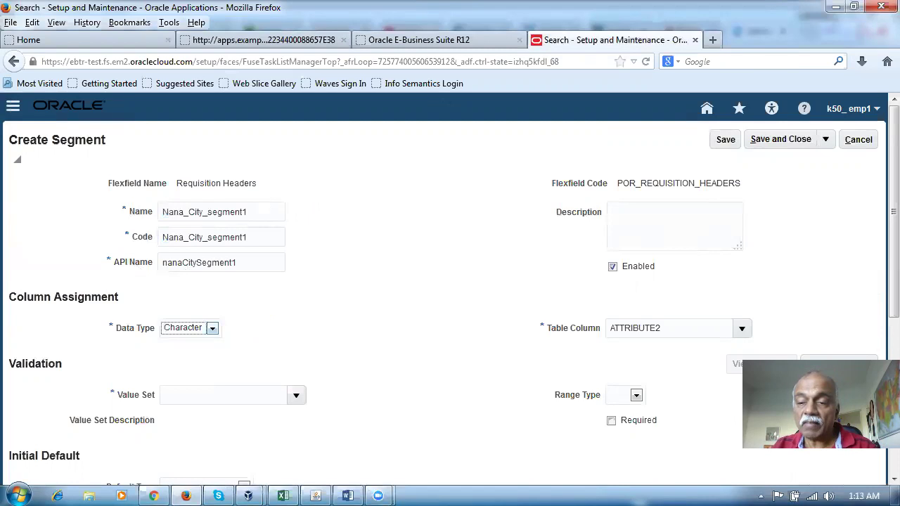
pyautogui.click(839, 364)
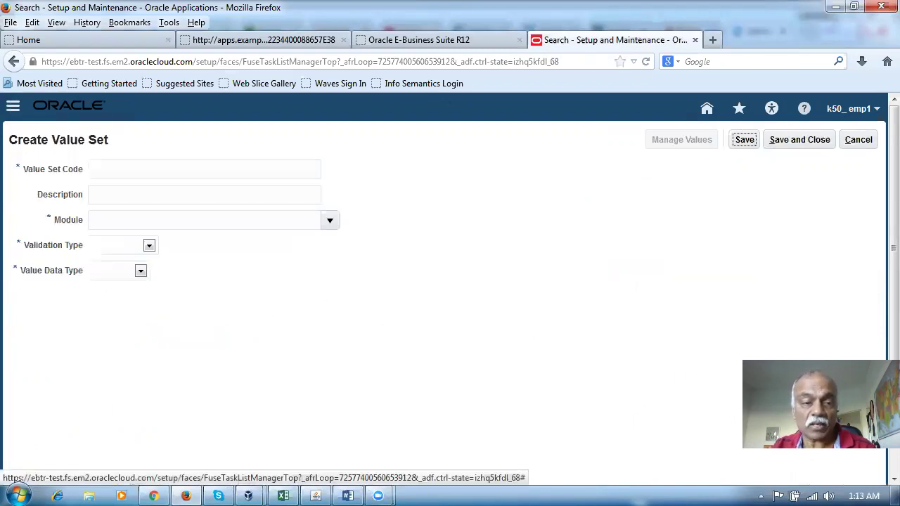
# Step: Enter the value set code Nana_City_VS1 and reuse it as the description
pyautogui.click(158, 170)
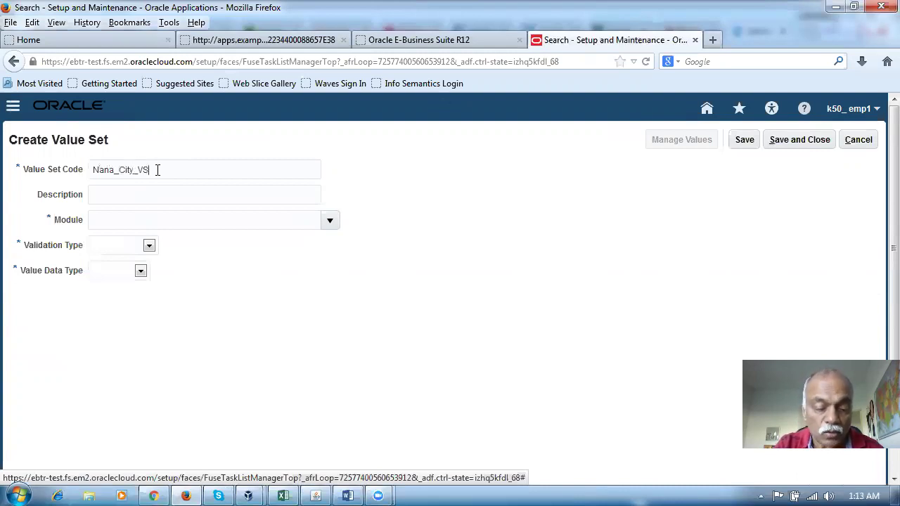
pyautogui.moveTo(199, 166); pyautogui.dragTo(7, 220)
pyautogui.hotkey('ctrl', 'c')
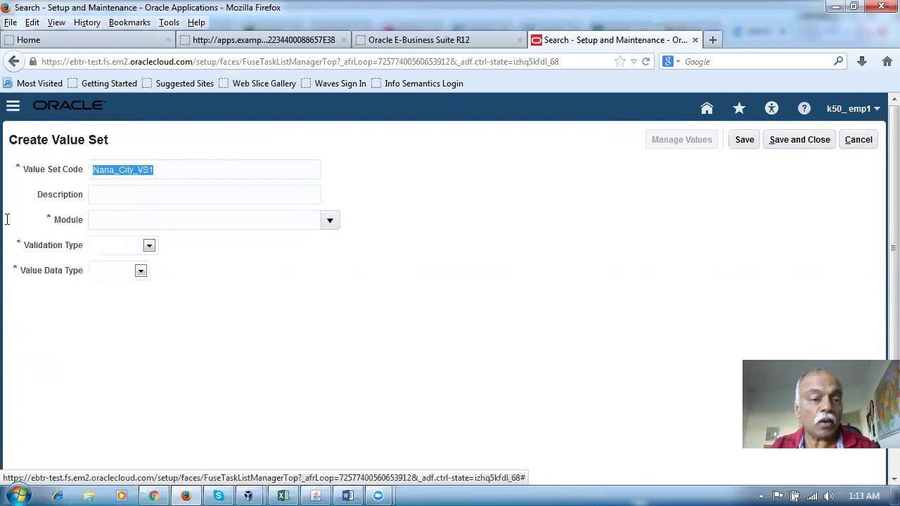
pyautogui.click(109, 191)
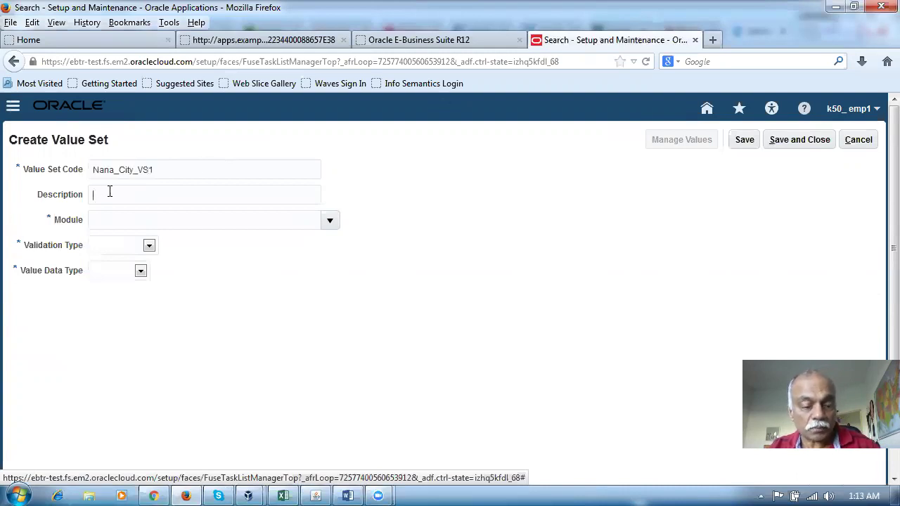
pyautogui.hotkey('ctrl', 'v')
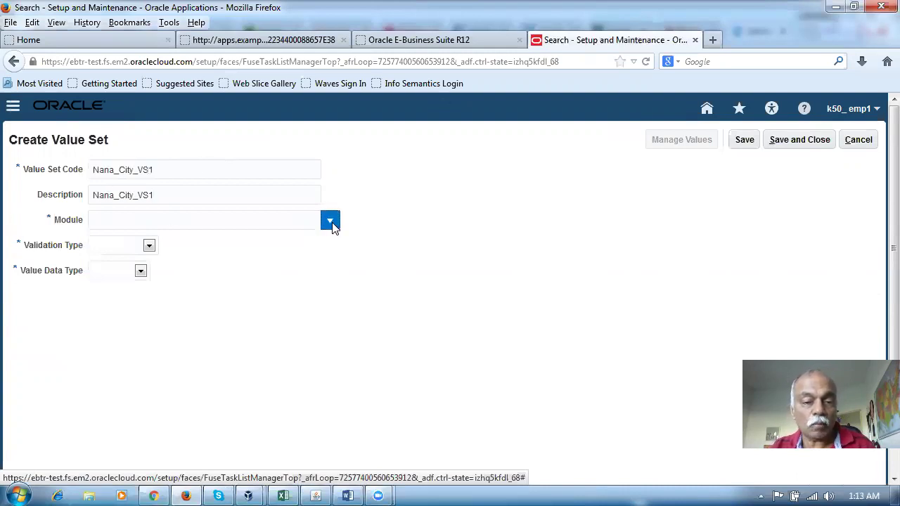
# Step: Search for the Procurement module and assign it to the value set
pyautogui.click(330, 220)
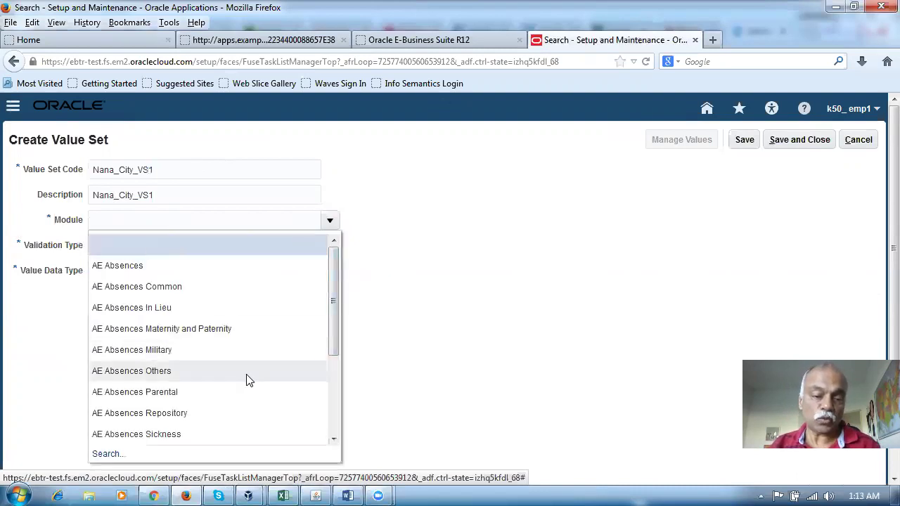
pyautogui.click(103, 456)
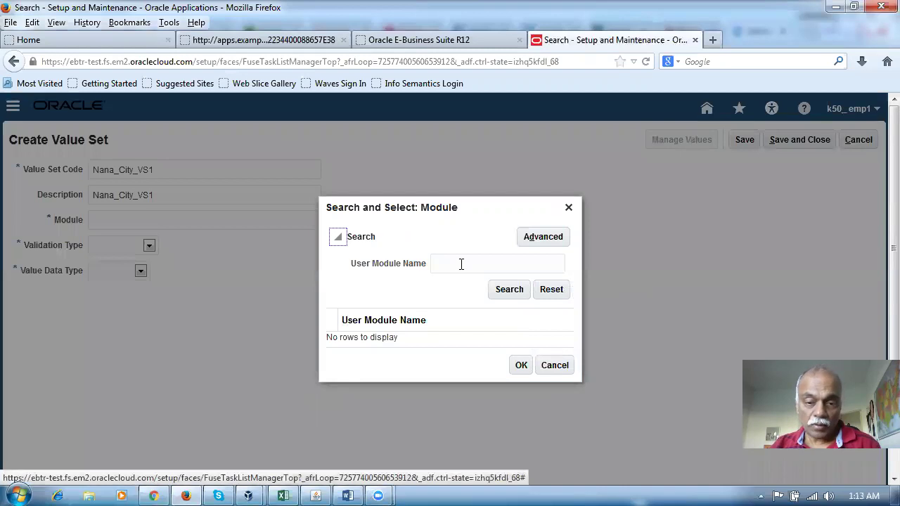
pyautogui.write('Proc')
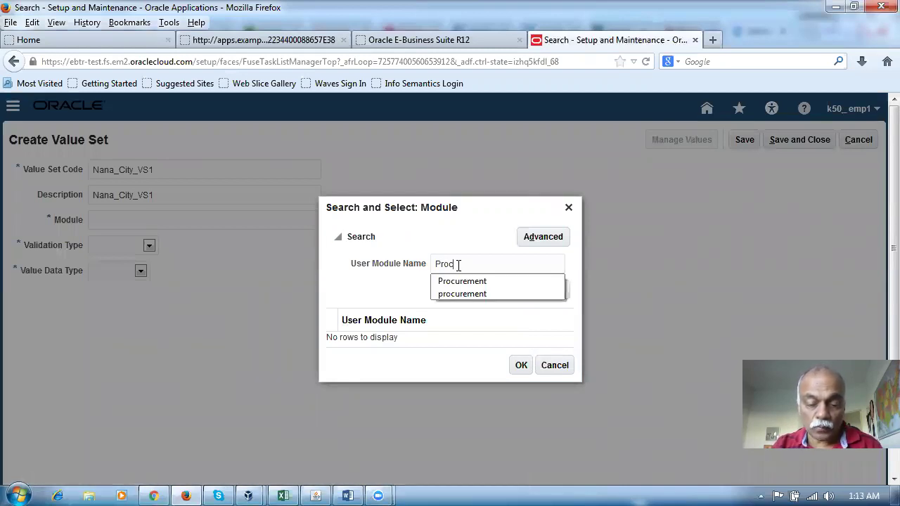
pyautogui.write('urement')
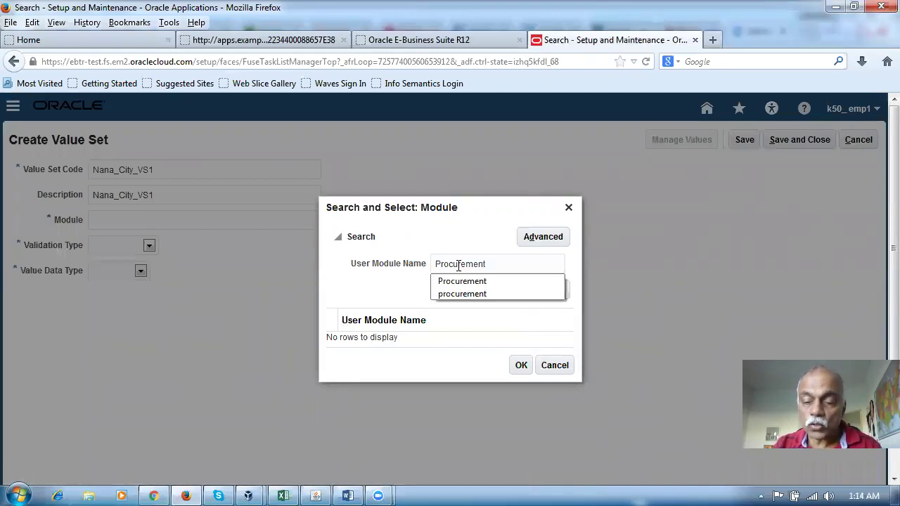
pyautogui.press('Escape')
pyautogui.press('Return')
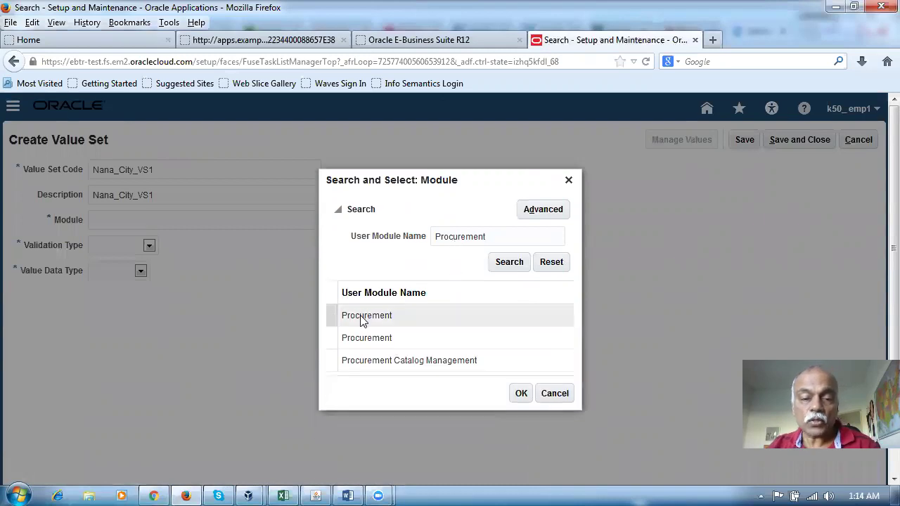
pyautogui.click(331, 316)
pyautogui.click(520, 395)
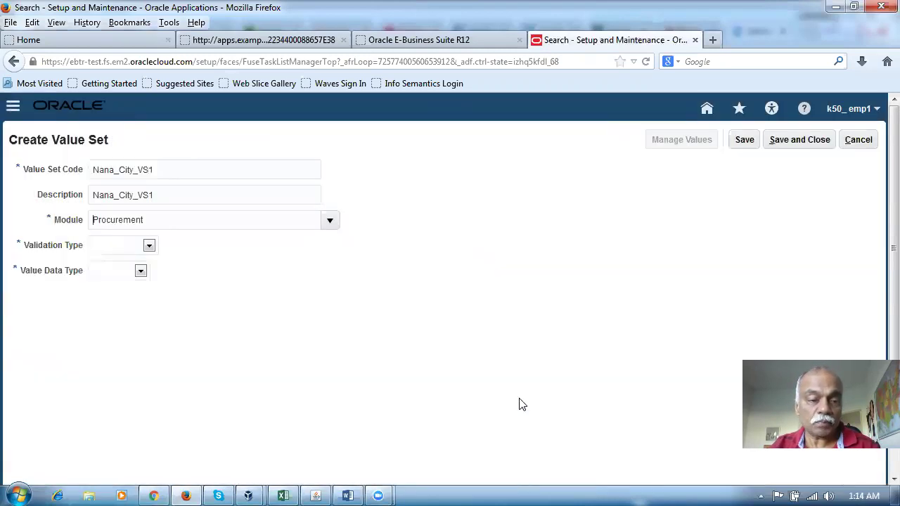
pyautogui.click(149, 247)
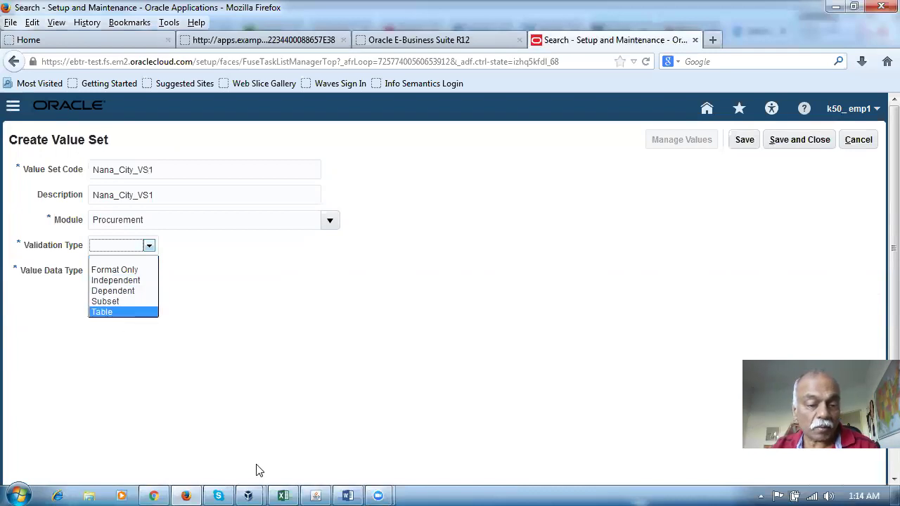
pyautogui.click(316, 495)
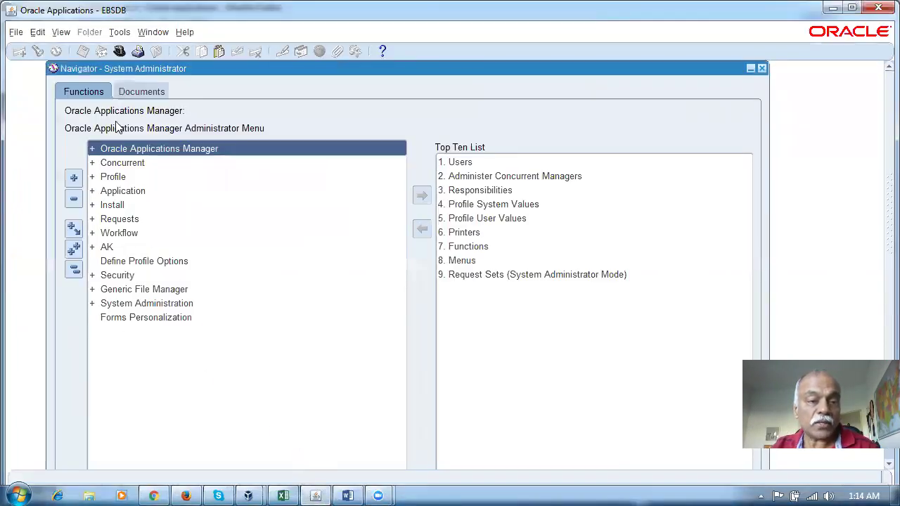
# Step: Open the EBS Value Sets form under Application > Validation > Set and view its validation types
pyautogui.doubleClick(142, 197)
pyautogui.click(176, 209)
pyautogui.doubleClick(149, 234)
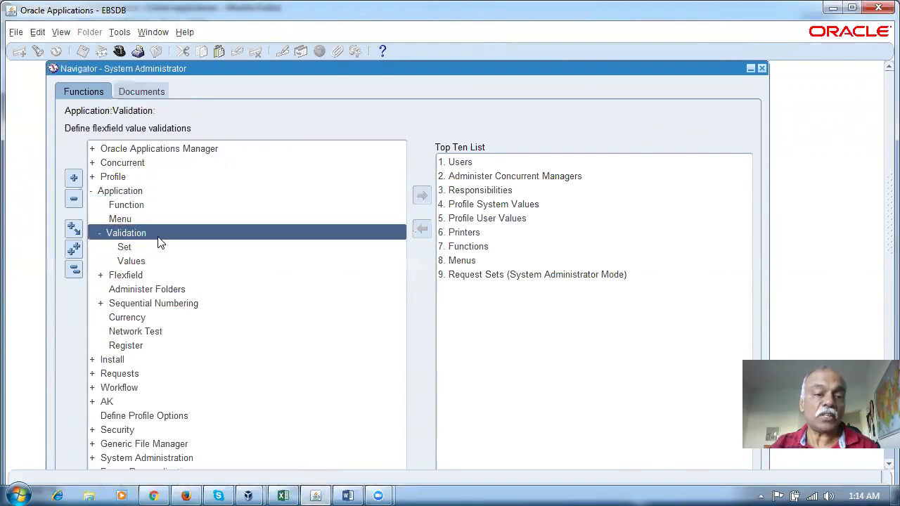
pyautogui.doubleClick(172, 248)
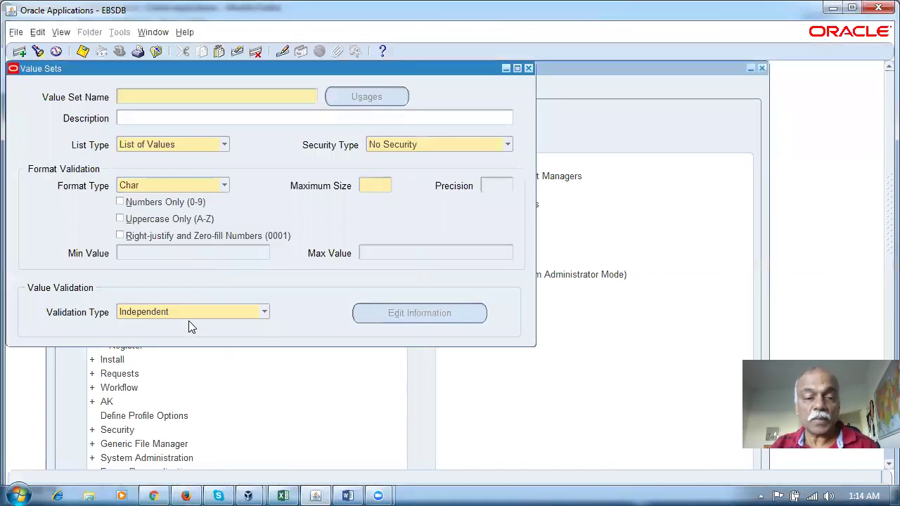
pyautogui.click(194, 316)
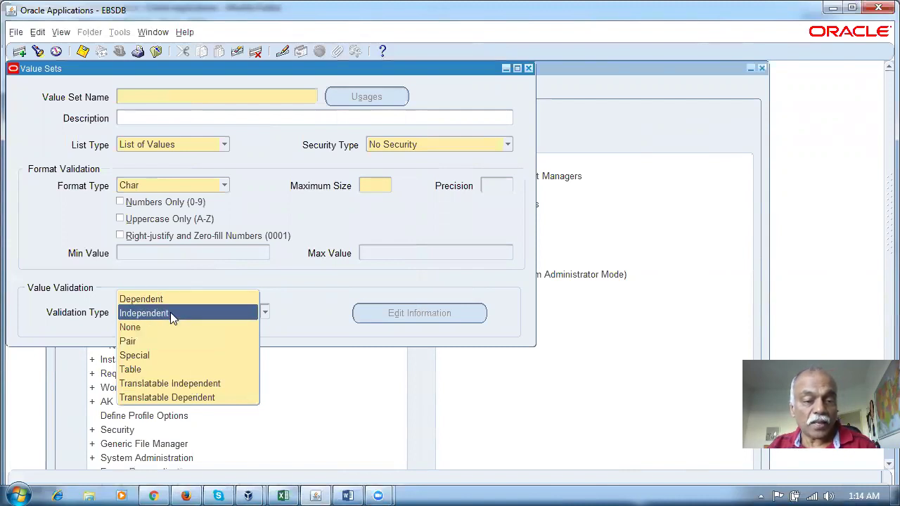
# Step: Compare cloud and EBS validation type lists, leaving the EBS value set as Dependent
pyautogui.hotkey('alt', 'Tab')
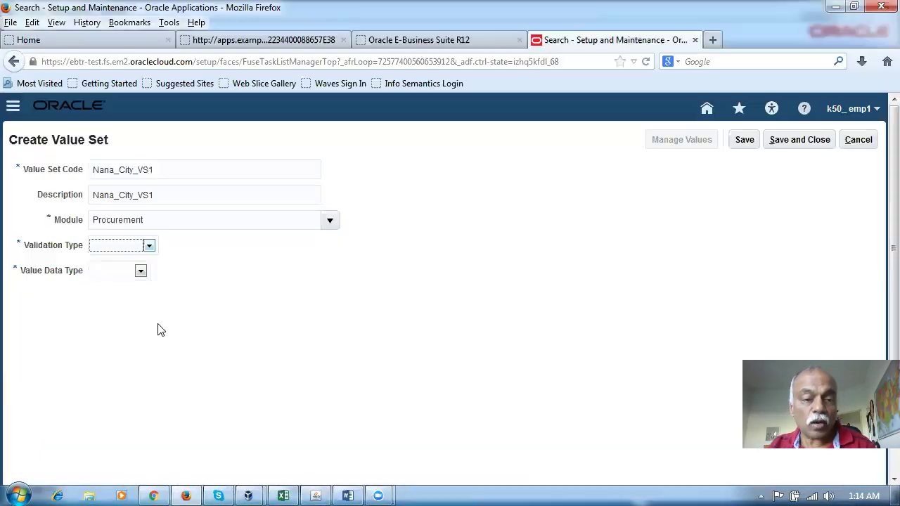
pyautogui.click(126, 246)
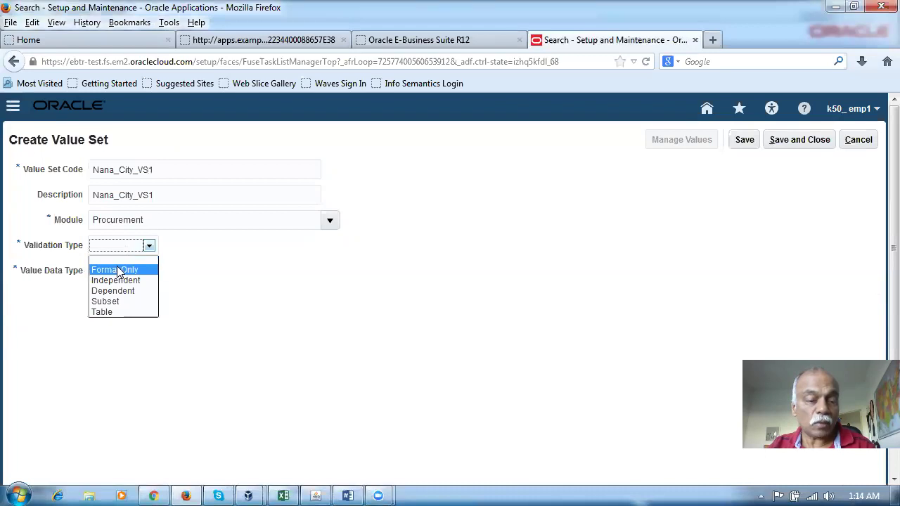
pyautogui.hotkey('alt', 'Tab')
pyautogui.click(146, 309)
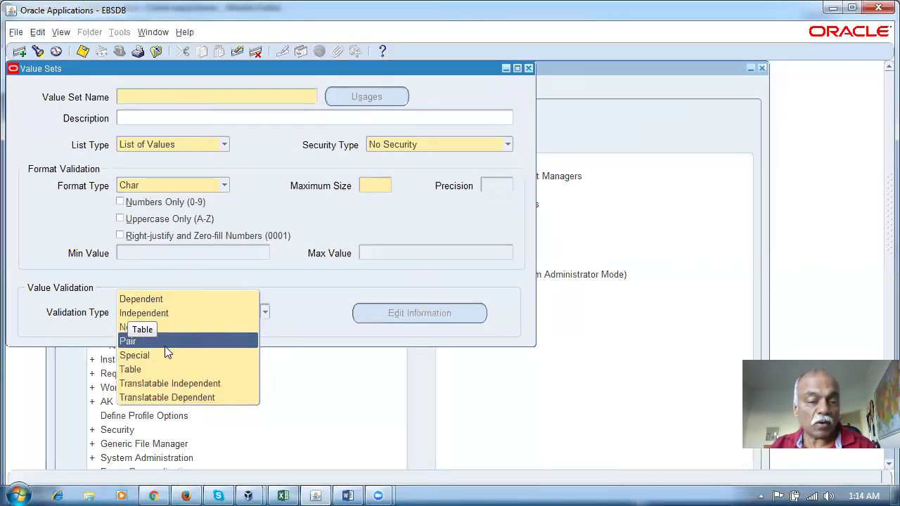
pyautogui.click(179, 299)
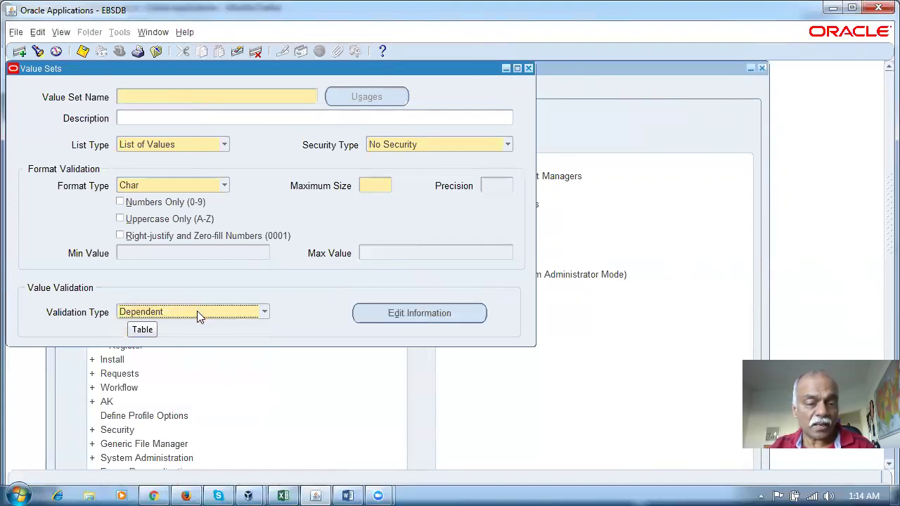
pyautogui.click(197, 312)
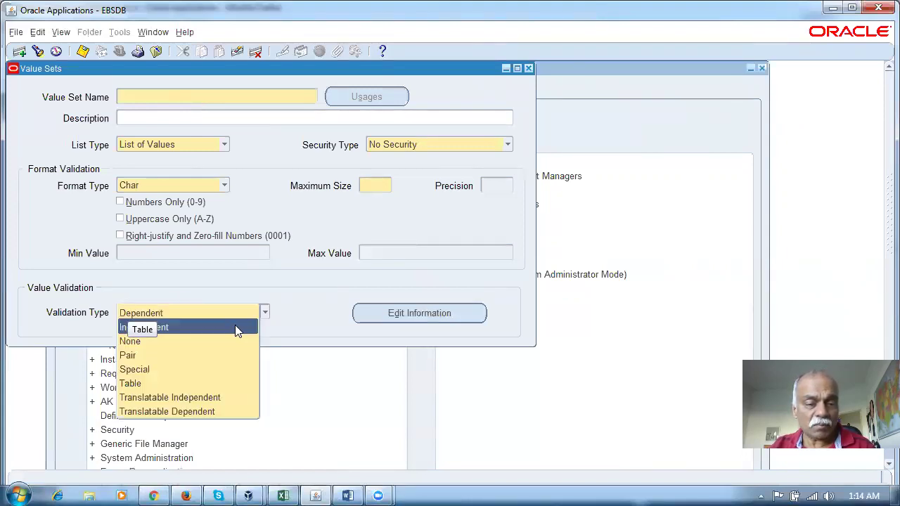
pyautogui.click(308, 221)
pyautogui.moveTo(235, 70); pyautogui.dragTo(351, 77)
pyautogui.click(383, 319)
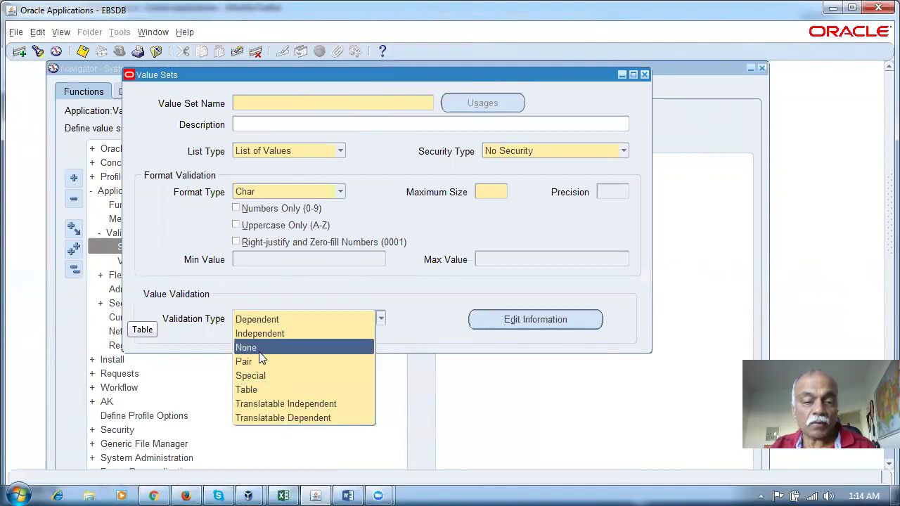
pyautogui.click(418, 318)
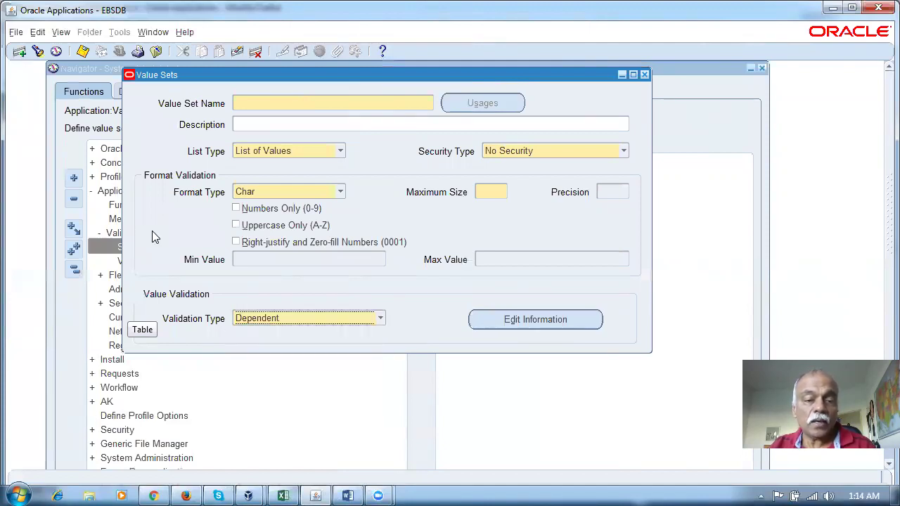
pyautogui.hotkey('alt', 'Tab')
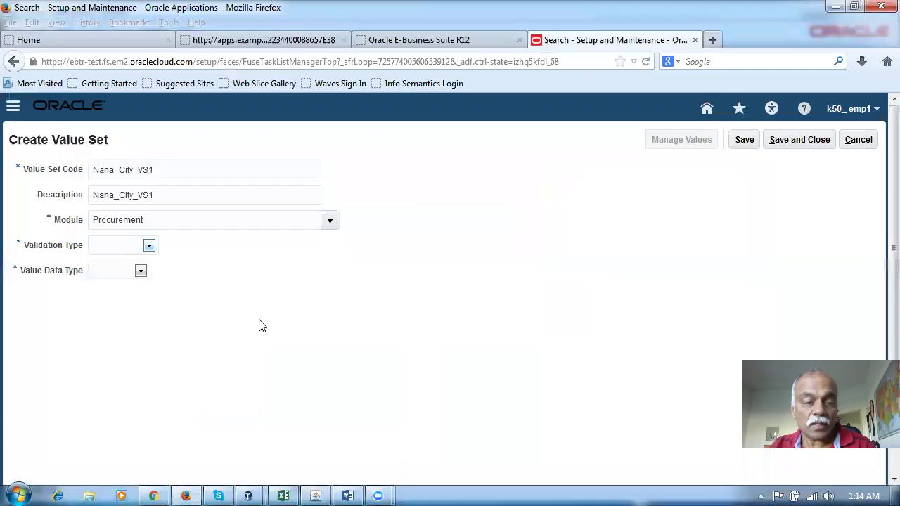
# Step: Make the value set Independent with a Character value data type
pyautogui.click(148, 246)
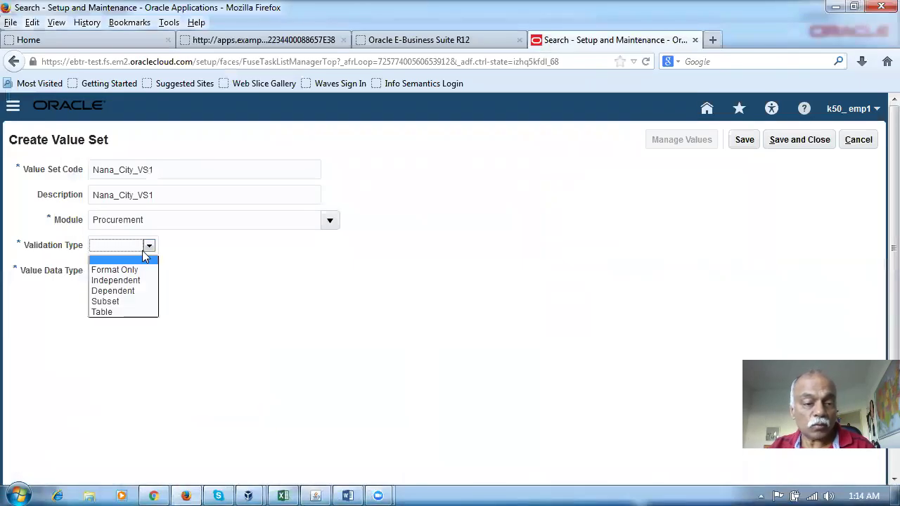
pyautogui.click(131, 280)
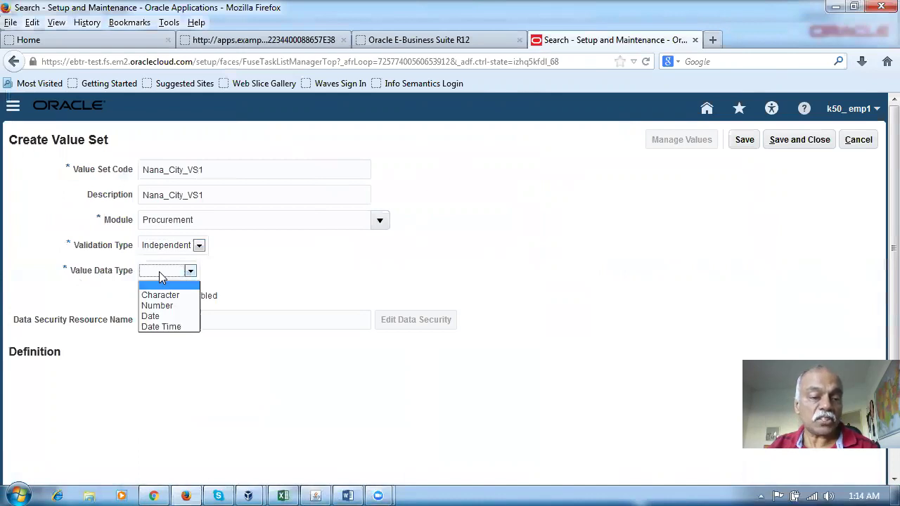
pyautogui.click(159, 295)
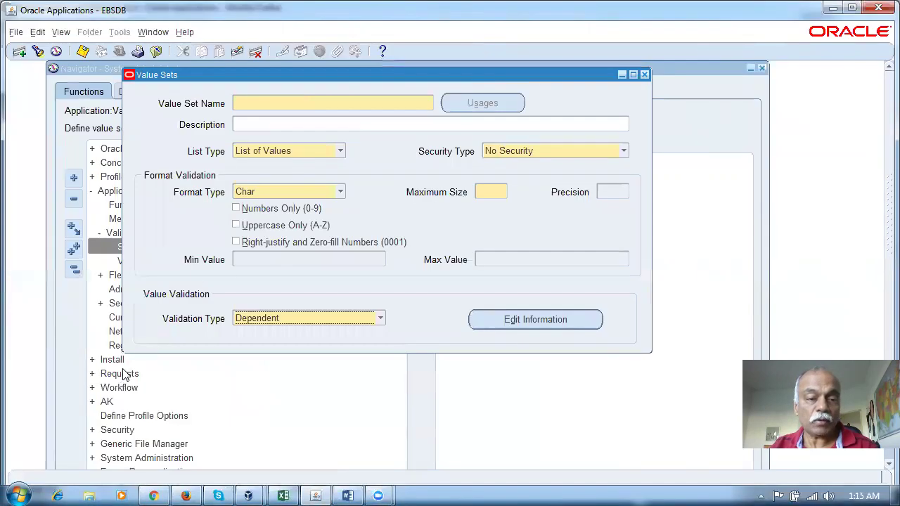
pyautogui.click(246, 194)
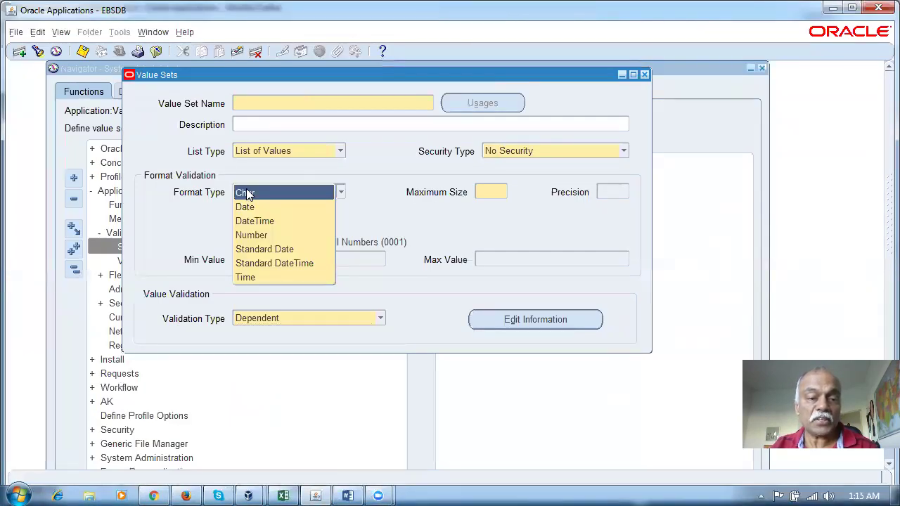
pyautogui.click(246, 193)
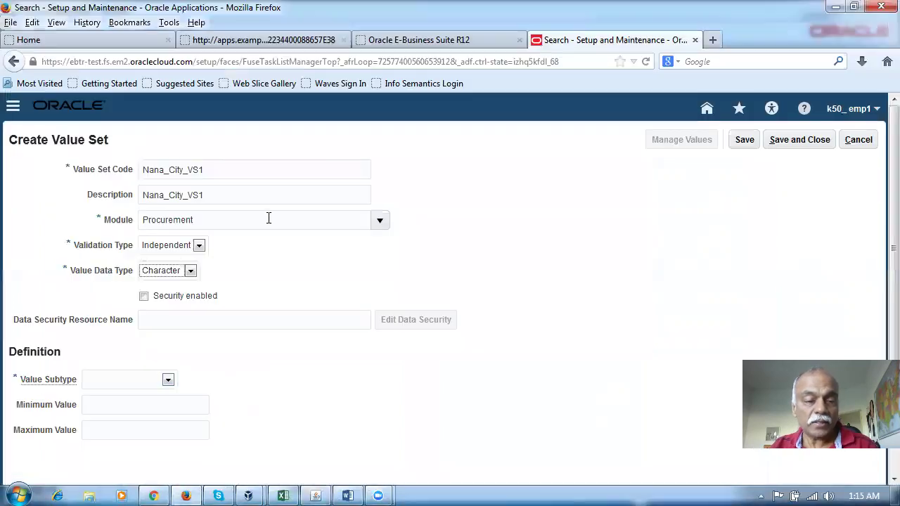
# Step: Set the value subtype to Text and the maximum length to 10
pyautogui.click(146, 379)
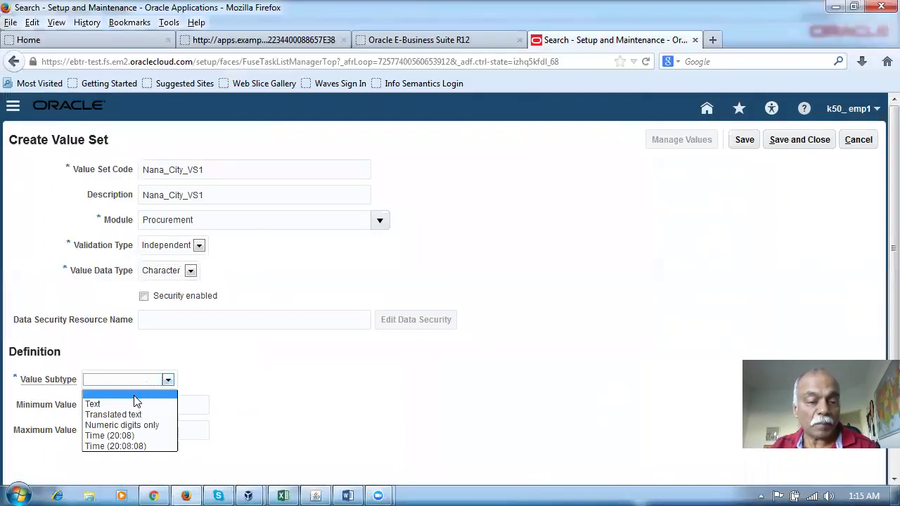
pyautogui.click(136, 402)
pyautogui.scroll(-3, 236, 396)
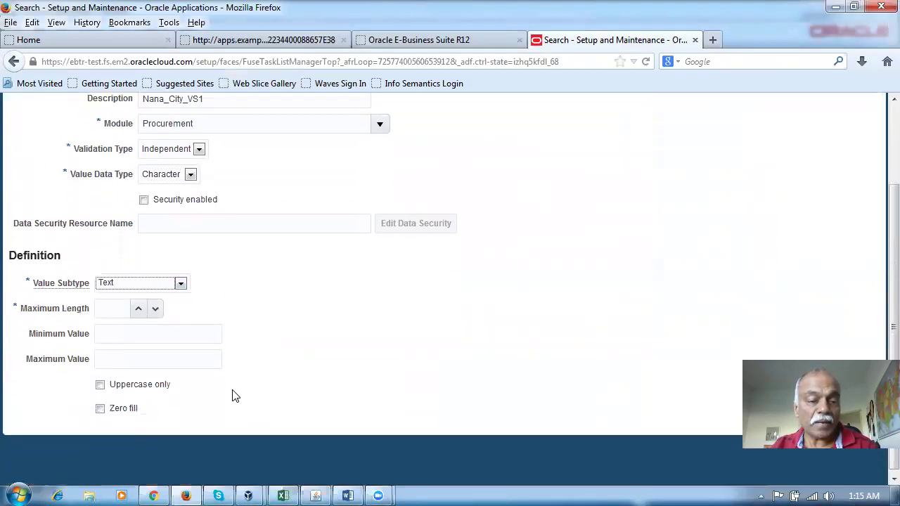
pyautogui.click(111, 309)
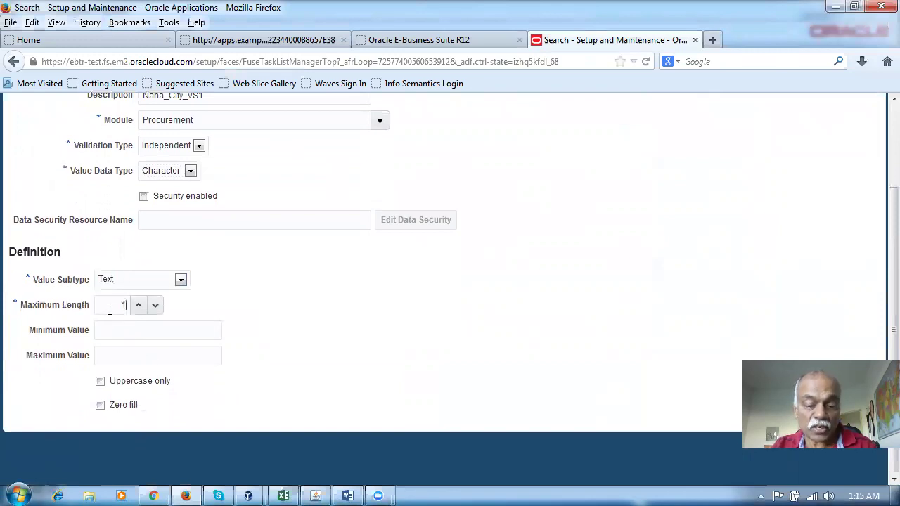
pyautogui.hotkey('alt', 'Tab')
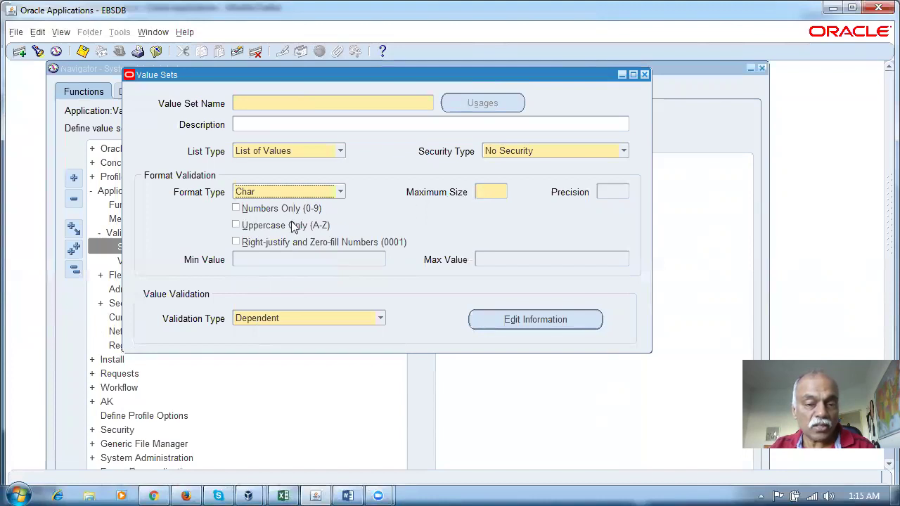
pyautogui.hotkey('alt', 'Tab')
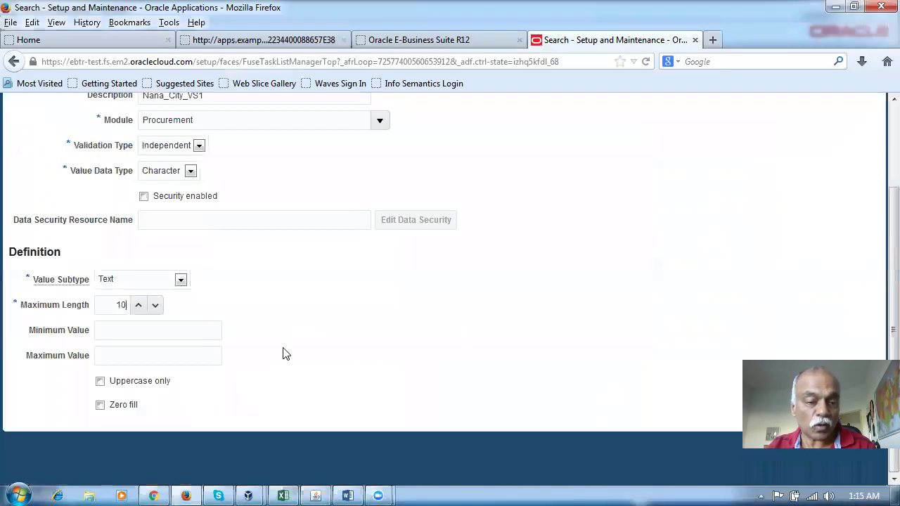
pyautogui.scroll(3, 270, 337)
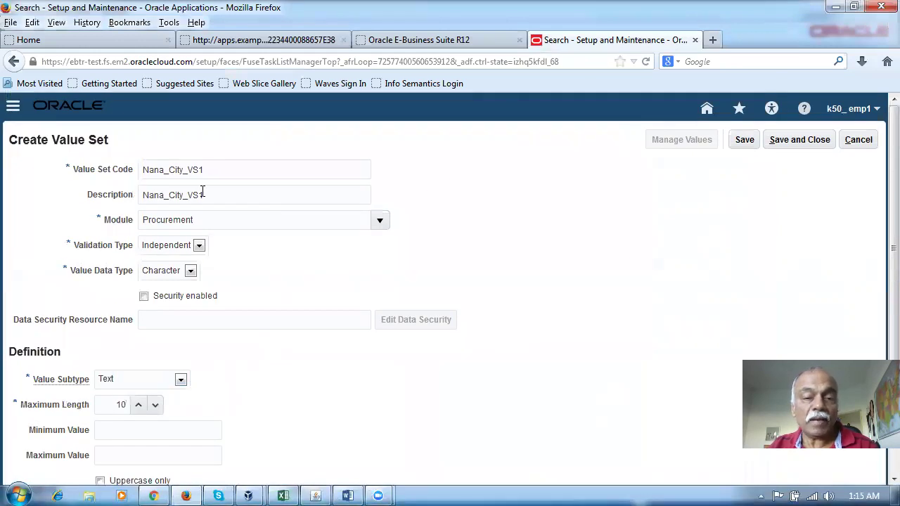
# Step: Save the value set and add the value Madras to it
pyautogui.click(747, 143)
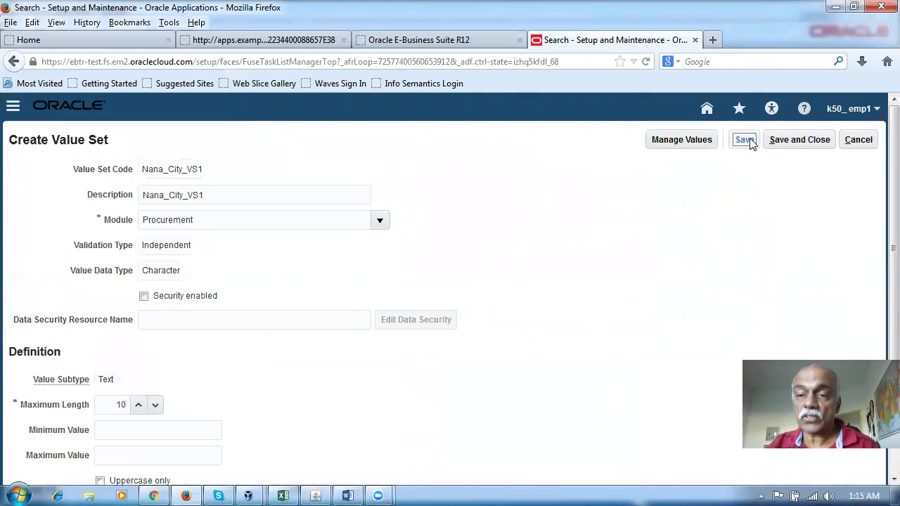
pyautogui.click(689, 141)
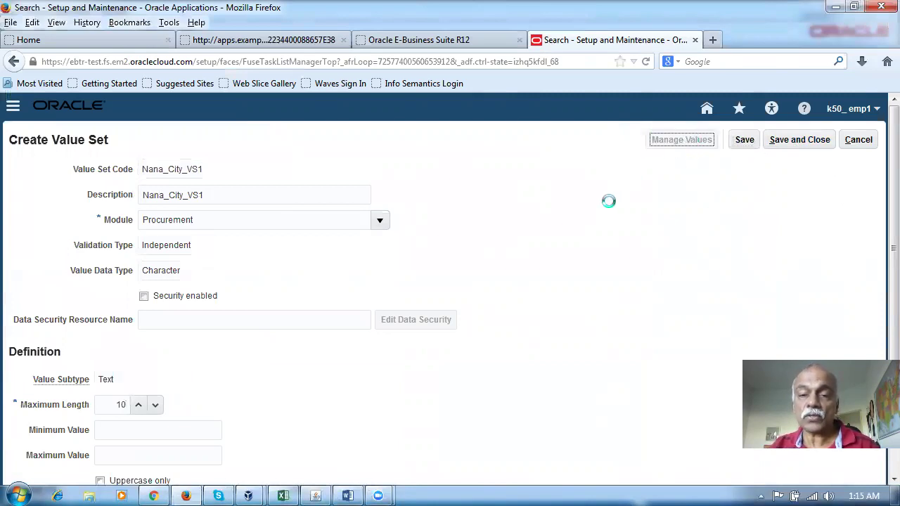
pyautogui.click(167, 358)
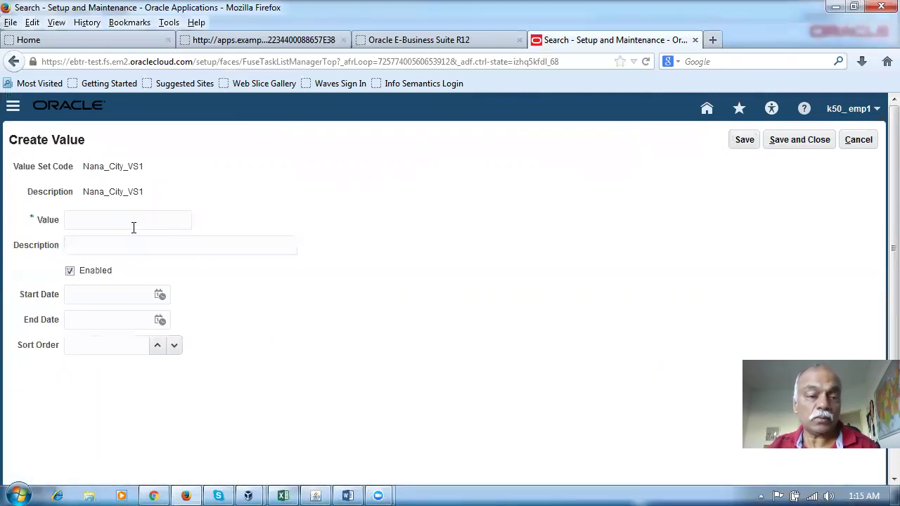
pyautogui.click(135, 223)
pyautogui.write('Madras')
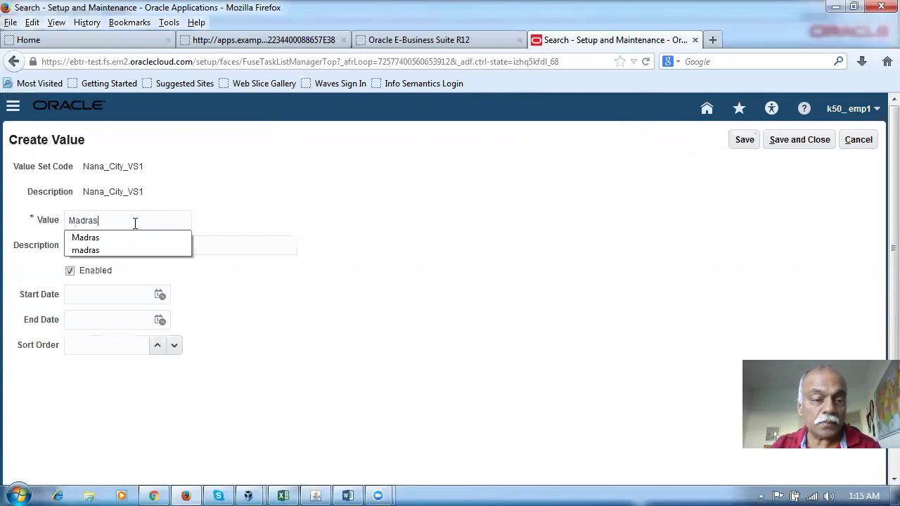
pyautogui.press('Tab')
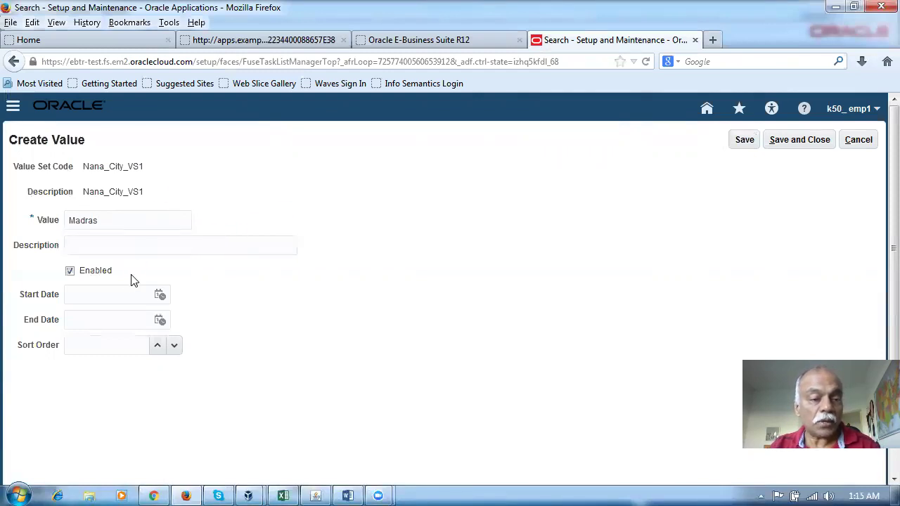
pyautogui.click(794, 143)
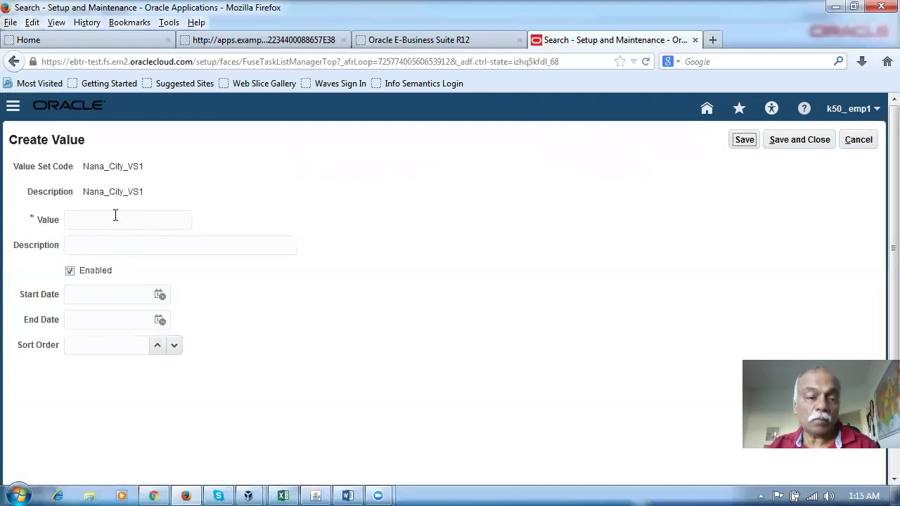
# Step: Add the value Bombay, list all values to verify, and return to the value set
pyautogui.write('Bombay')
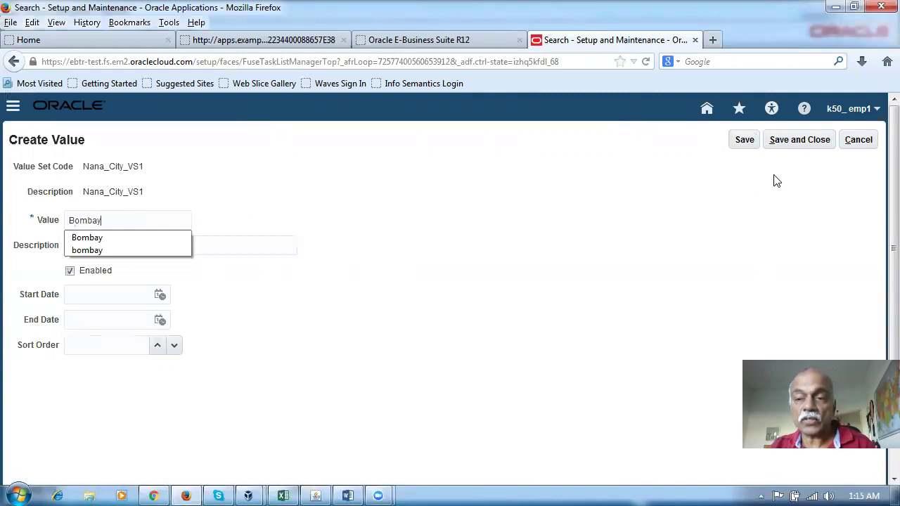
pyautogui.click(815, 144)
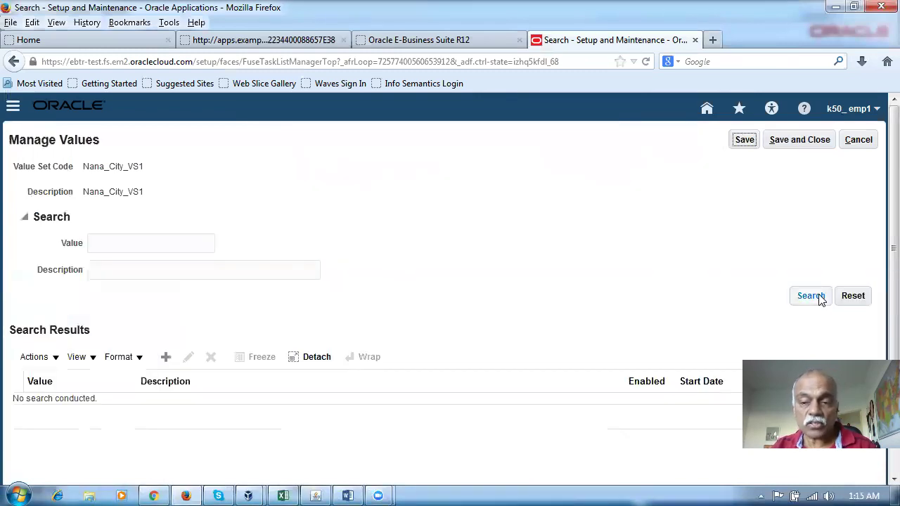
pyautogui.click(816, 296)
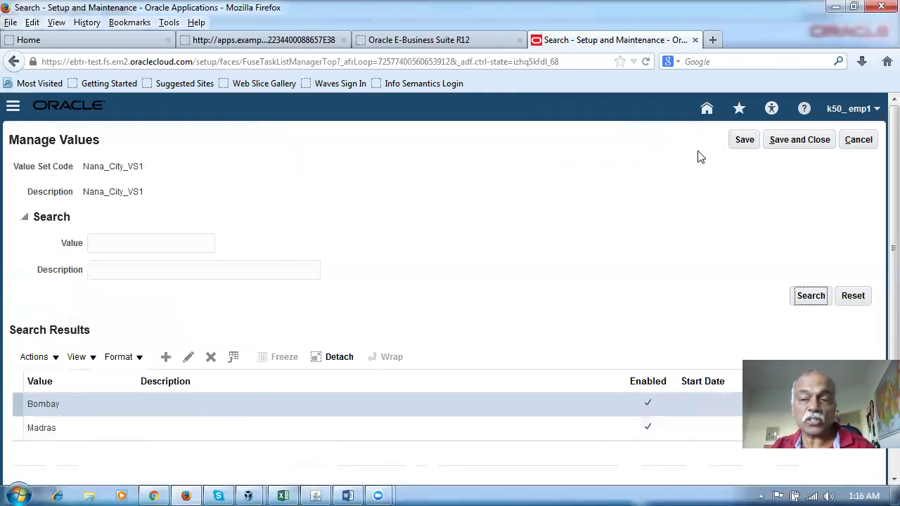
pyautogui.click(791, 143)
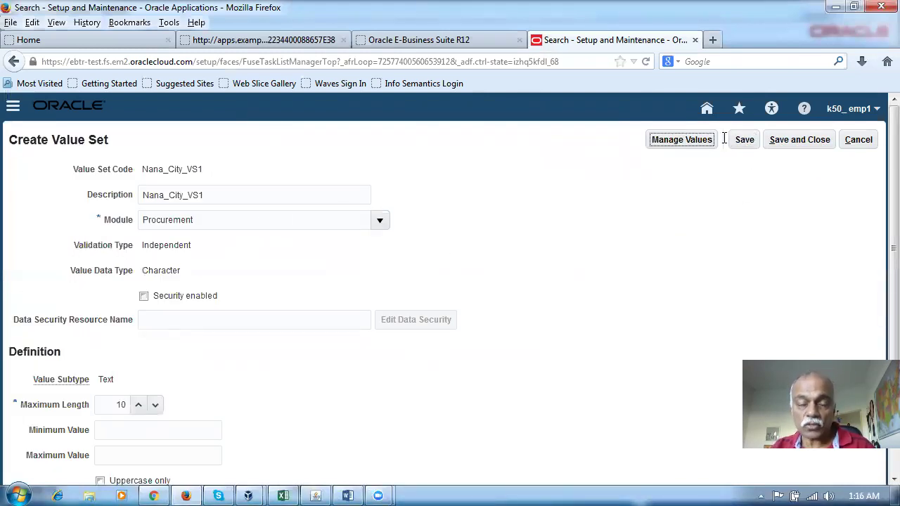
# Step: Save the value set and give the segment a constant default value of Madras
pyautogui.click(807, 144)
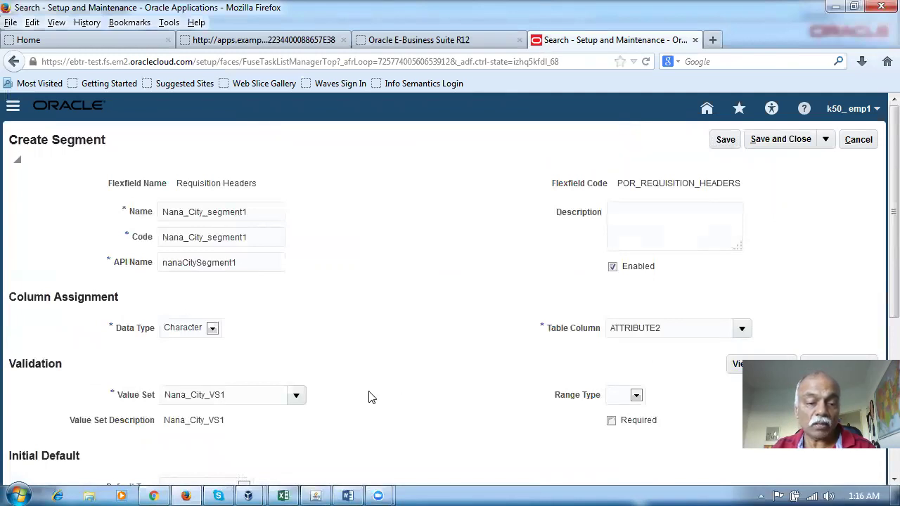
pyautogui.scroll(-4, 366, 398)
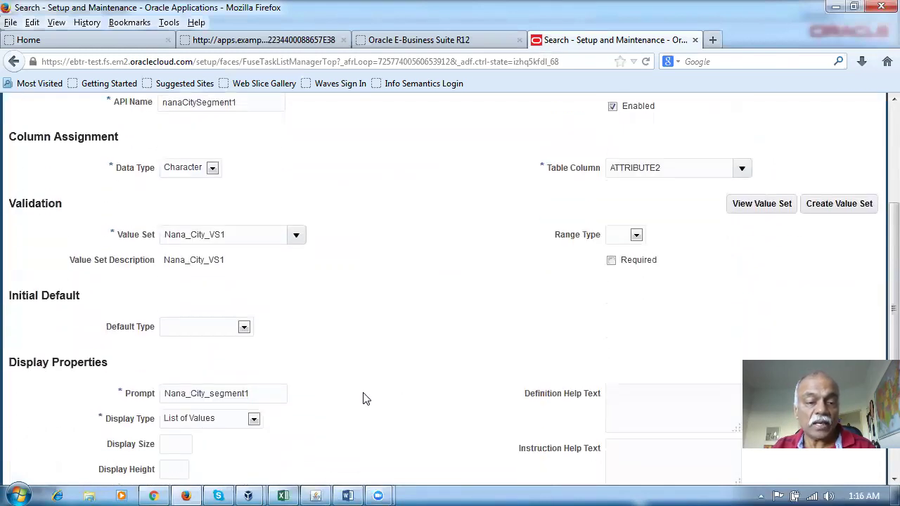
pyautogui.click(218, 329)
pyautogui.click(208, 351)
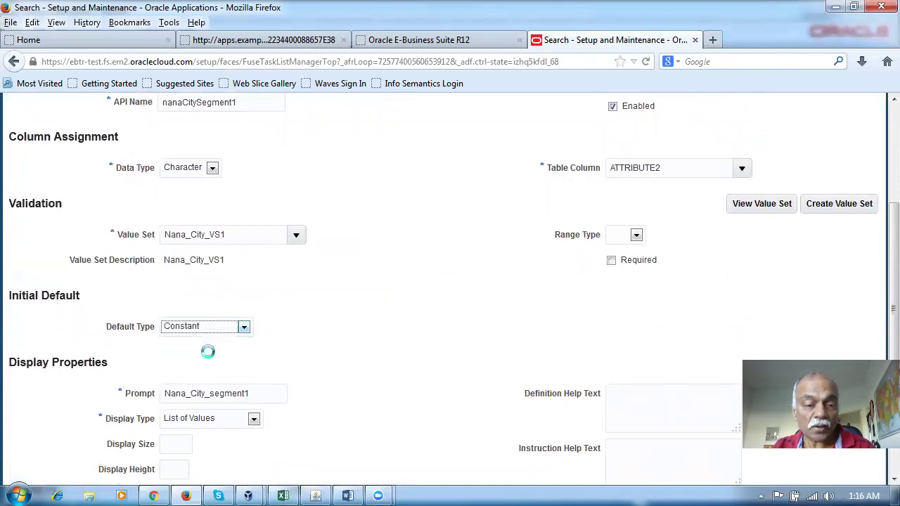
pyautogui.click(211, 352)
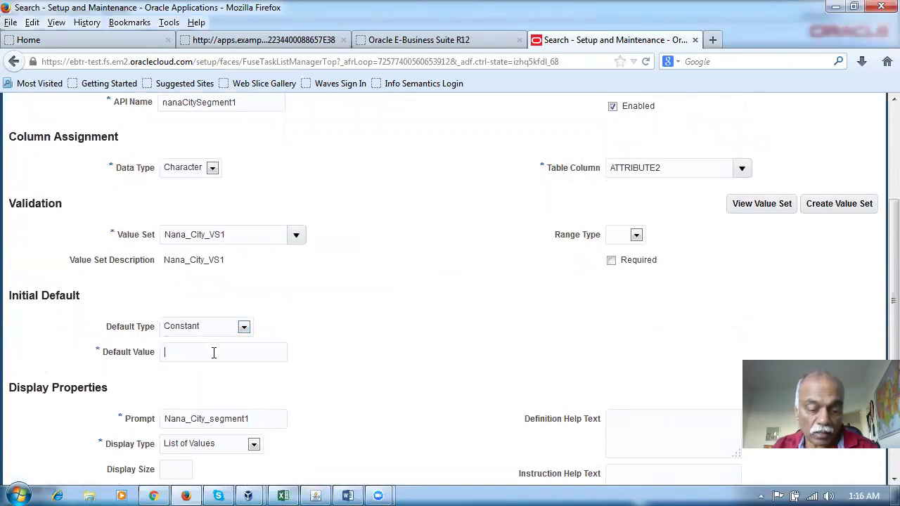
pyautogui.write('Madras')
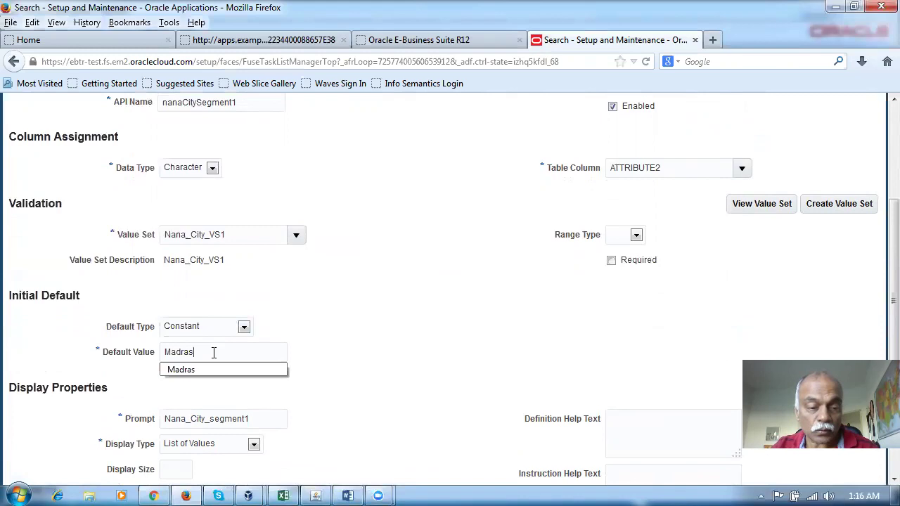
pyautogui.click(365, 383)
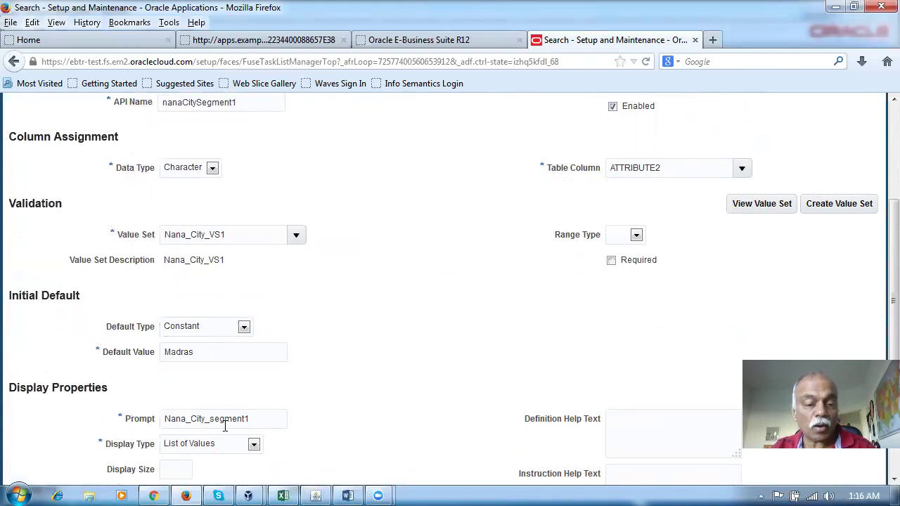
# Step: Set the segment prompt to 'Enter City of Residence' and display size to 25
pyautogui.scroll(-2, 240, 427)
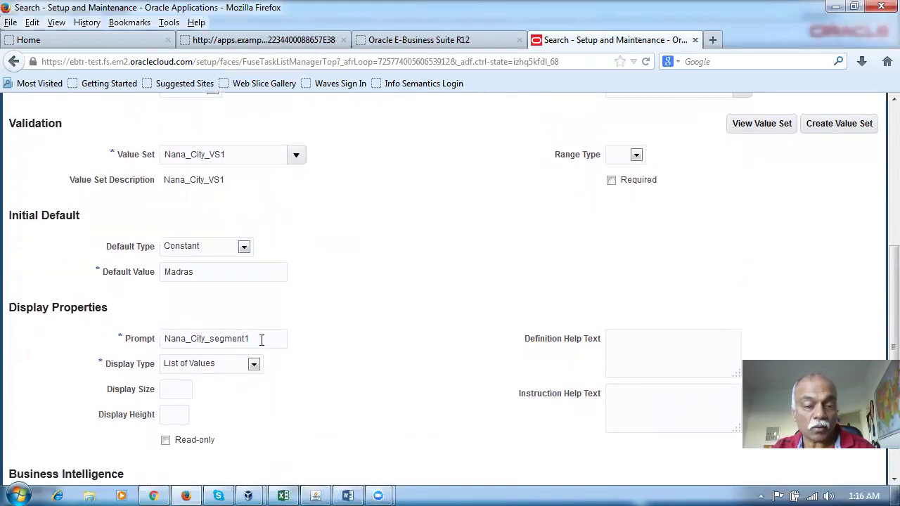
pyautogui.moveTo(259, 340); pyautogui.dragTo(145, 339)
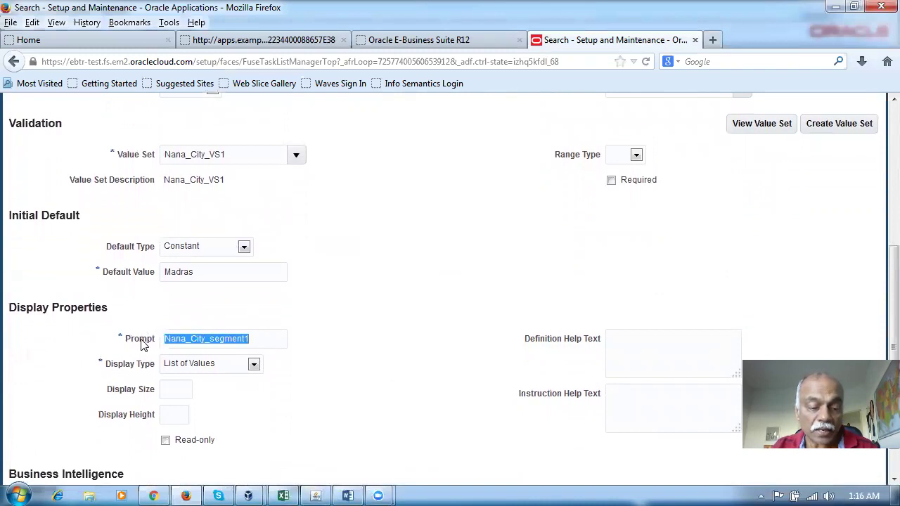
pyautogui.write('Enter City of REsidence')
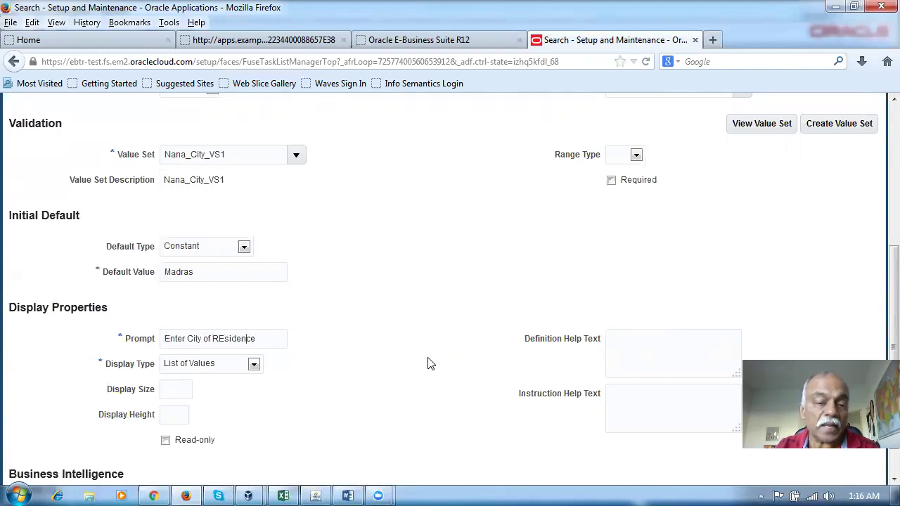
pyautogui.press('BackSpace')
pyautogui.write('e')
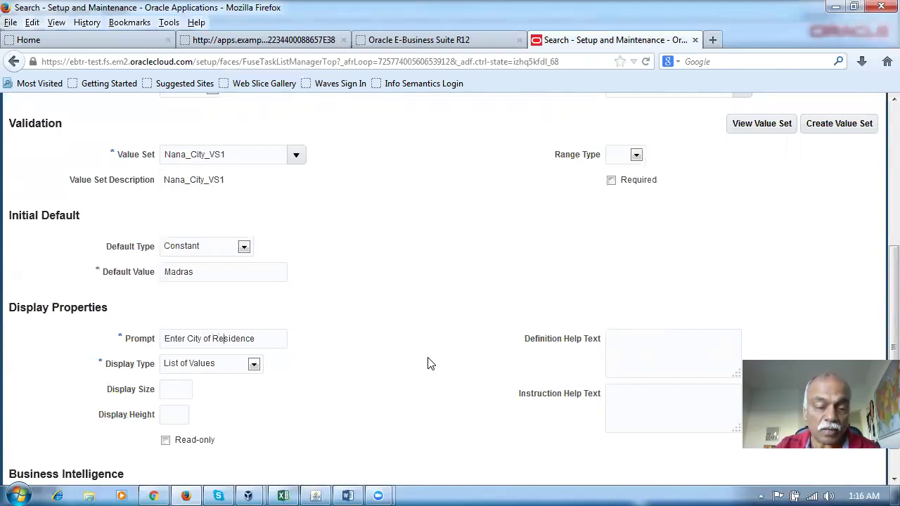
pyautogui.click(428, 355)
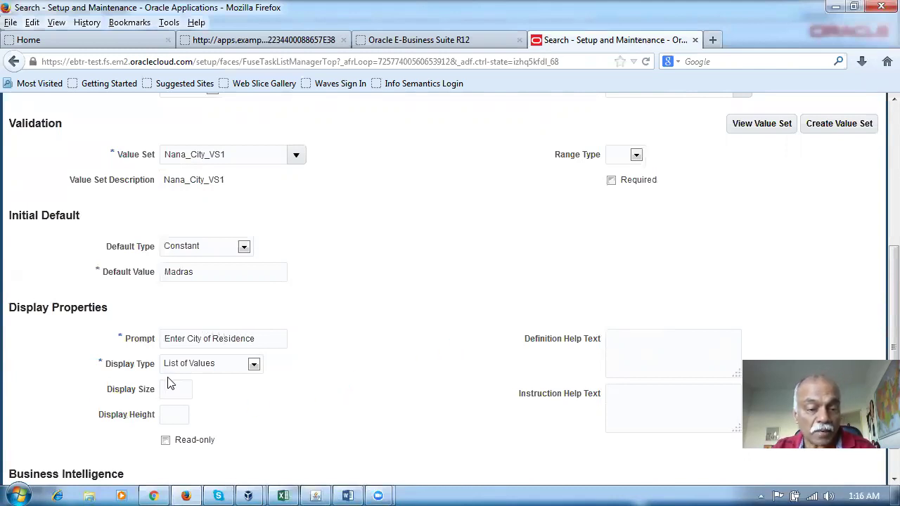
pyautogui.write('25')
pyautogui.click(274, 419)
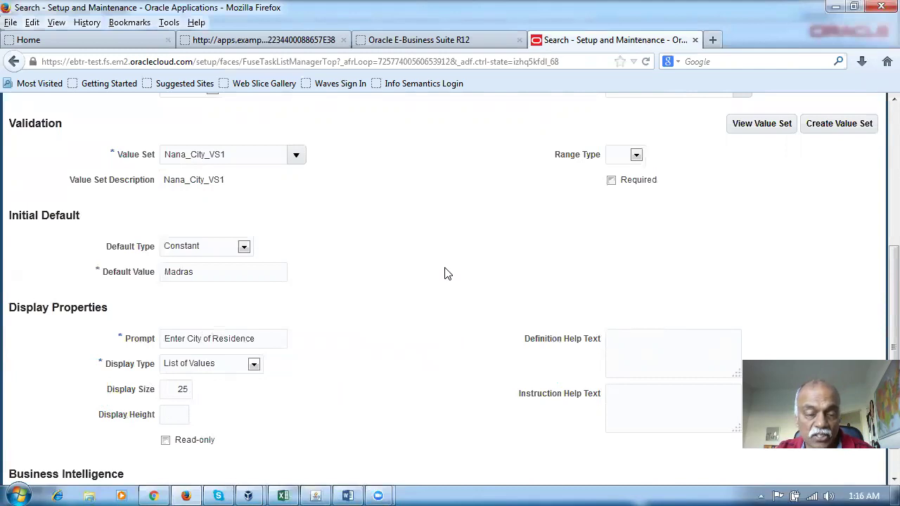
pyautogui.scroll(4, 445, 277)
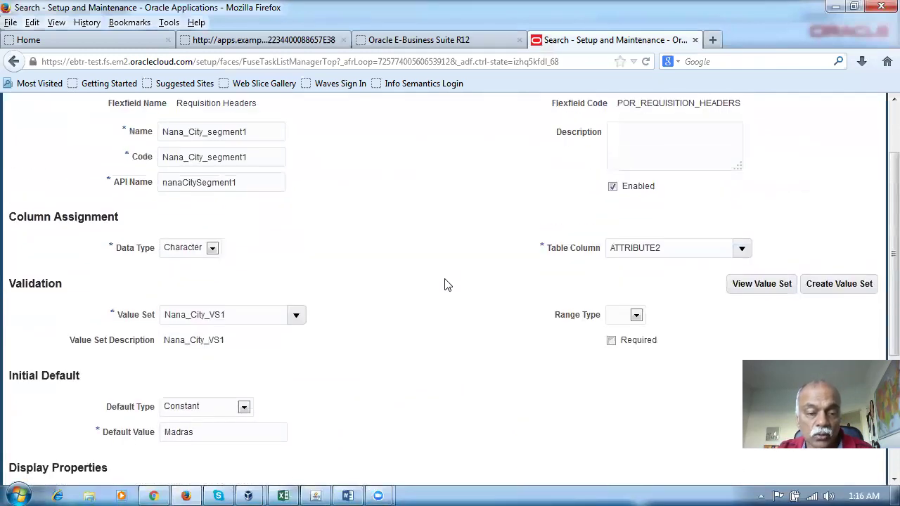
pyautogui.scroll(-4, 446, 285)
pyautogui.scroll(5, 363, 333)
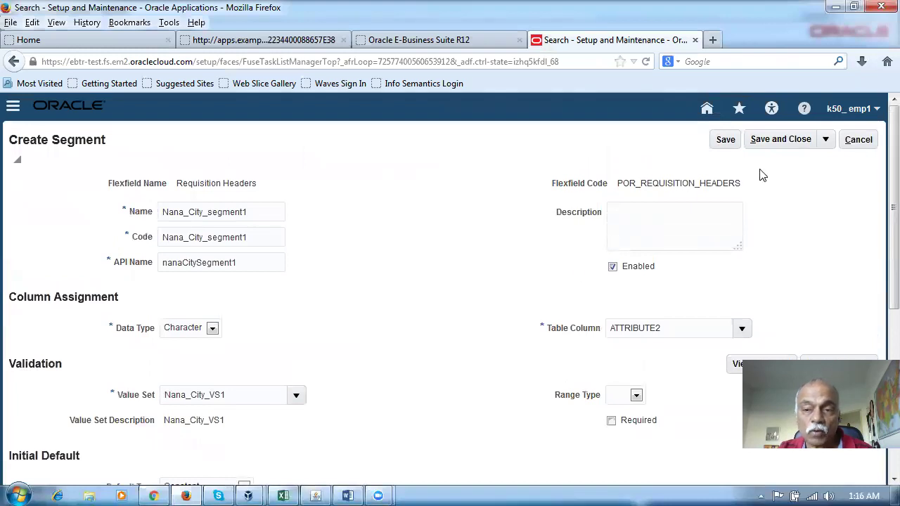
# Step: Save the Nana_City_segment1 segment and return to the Requisition Headers flexfield description
pyautogui.click(782, 141)
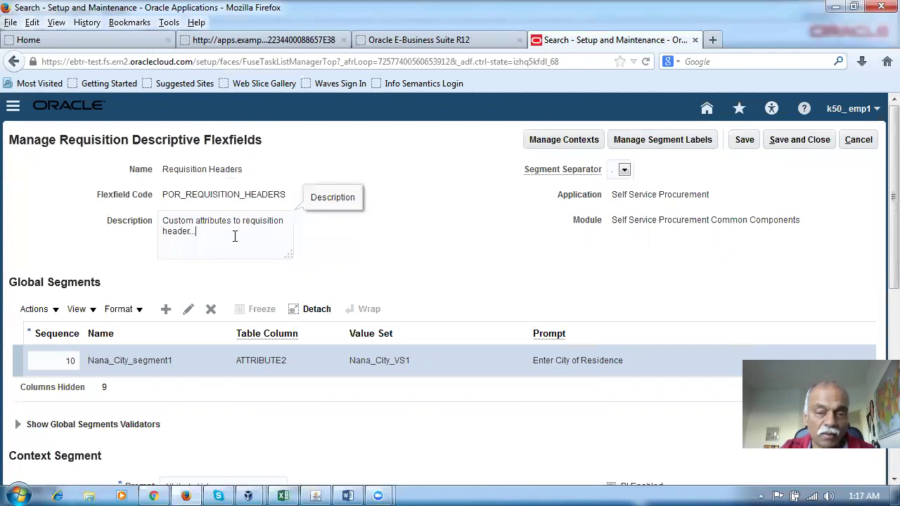
pyautogui.click(243, 240)
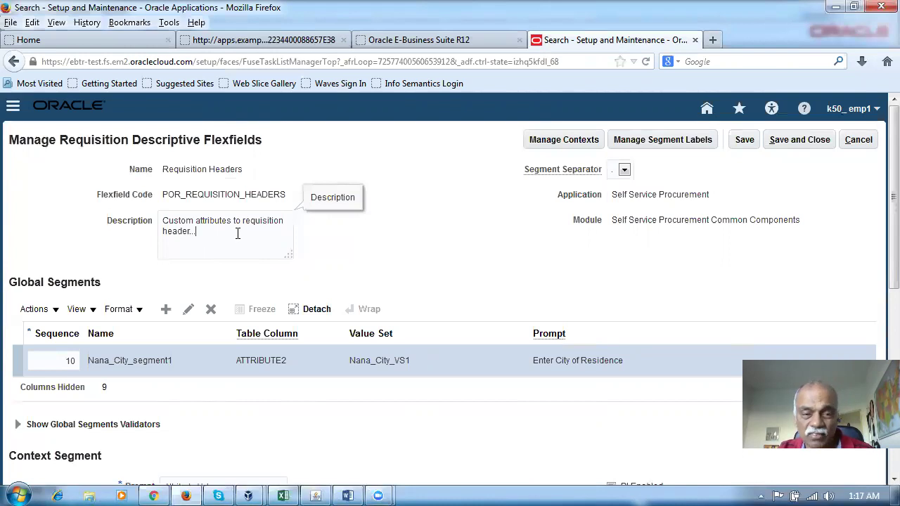
# Step: Save the Requisition Headers flexfield changes, deploy the flexfield, and dismiss the confirmation
pyautogui.click(782, 151)
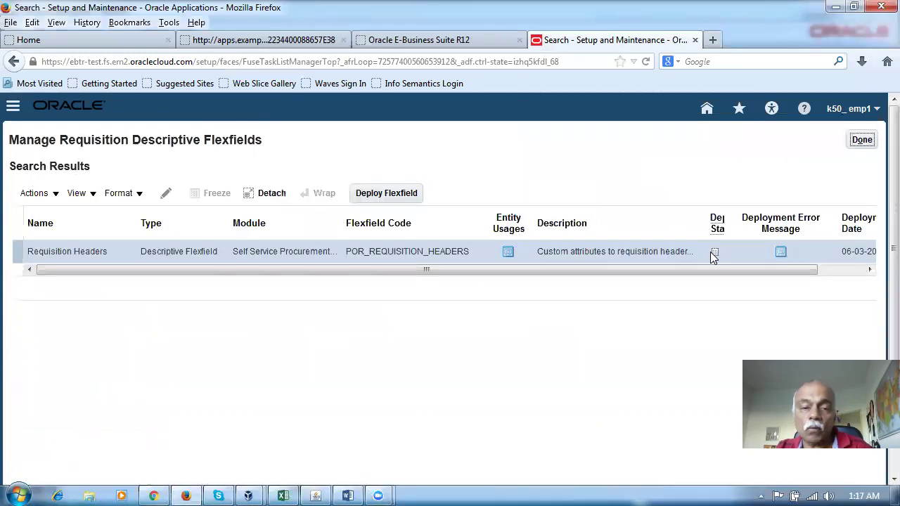
pyautogui.click(380, 195)
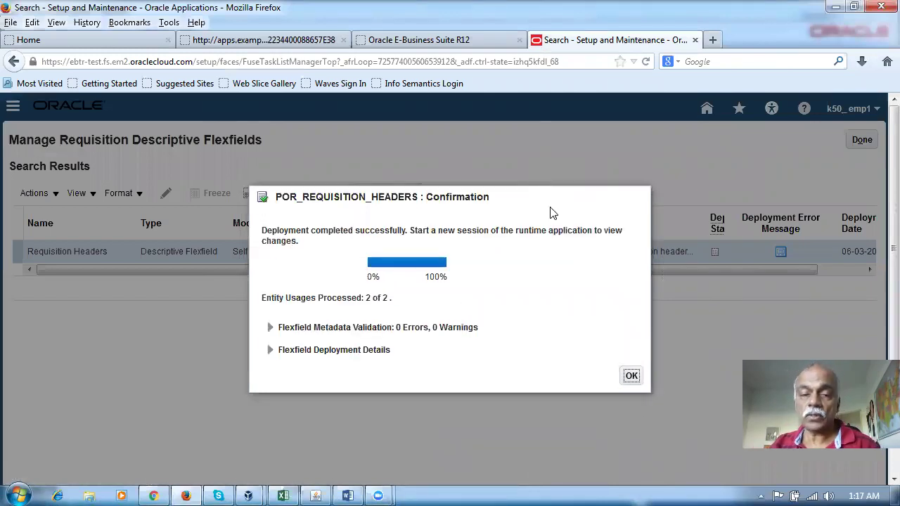
pyautogui.click(632, 376)
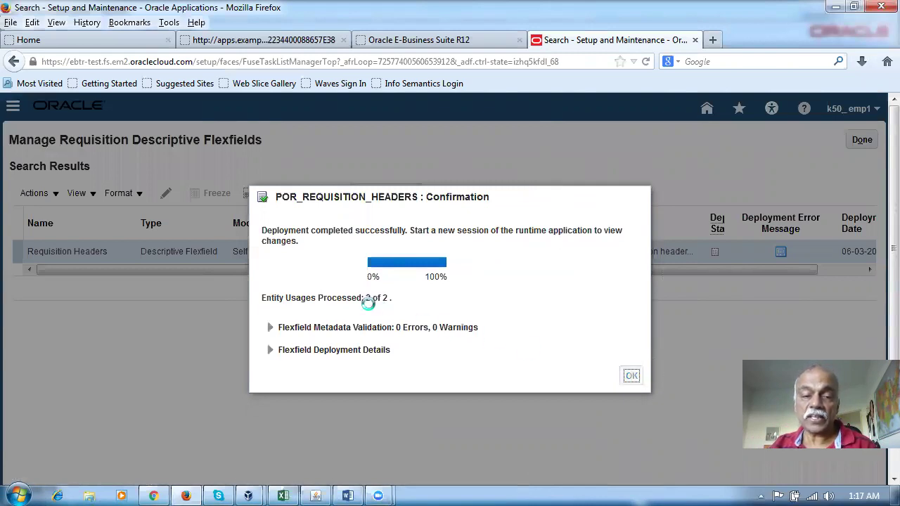
# Step: Return from the flexfield search results to the requisition descriptive flexfields list
pyautogui.moveTo(213, 269); pyautogui.dragTo(520, 299)
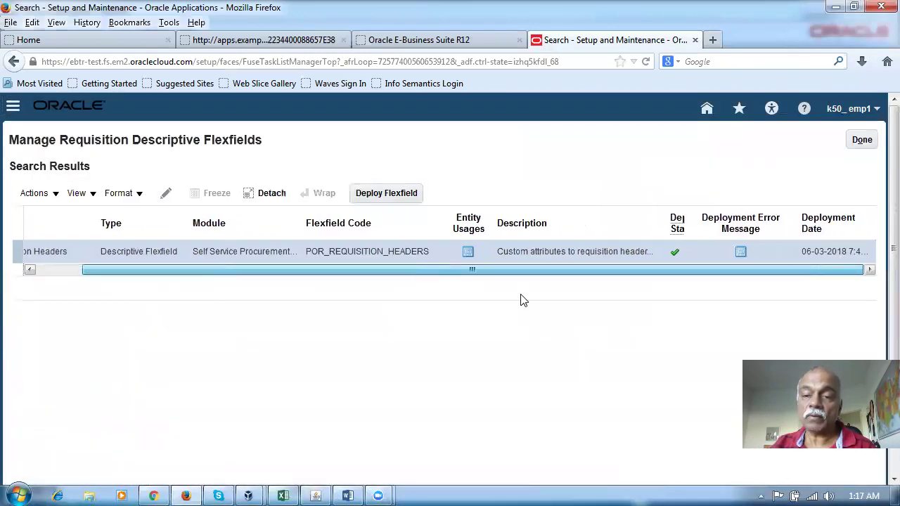
pyautogui.click(853, 145)
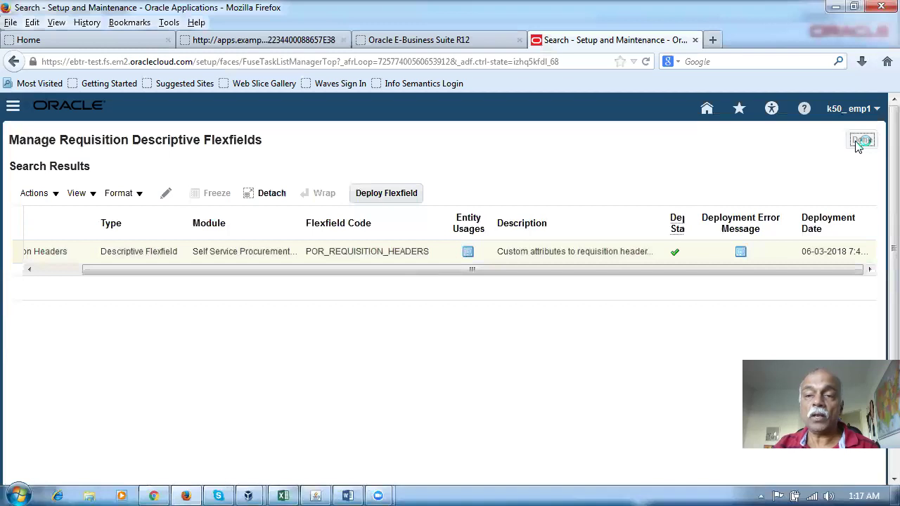
pyautogui.click(858, 146)
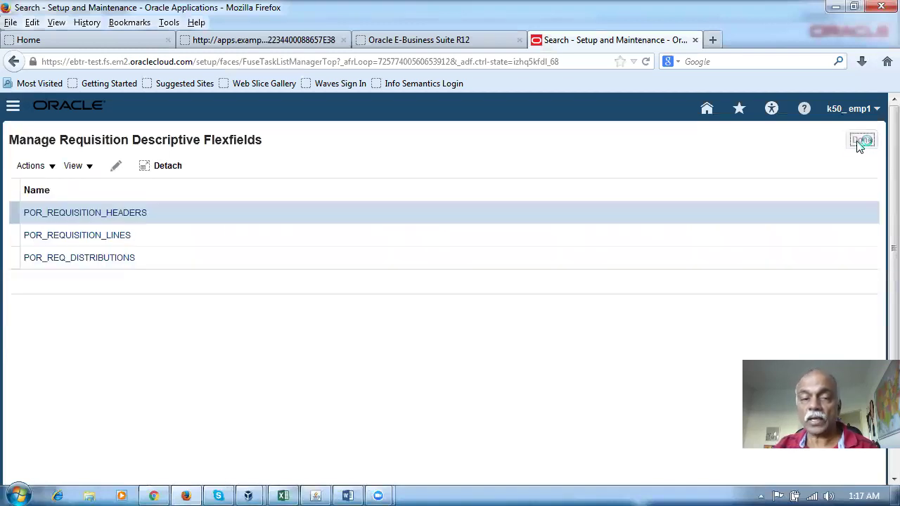
# Step: Finish the flexfield task and sign out of the current session
pyautogui.click(856, 146)
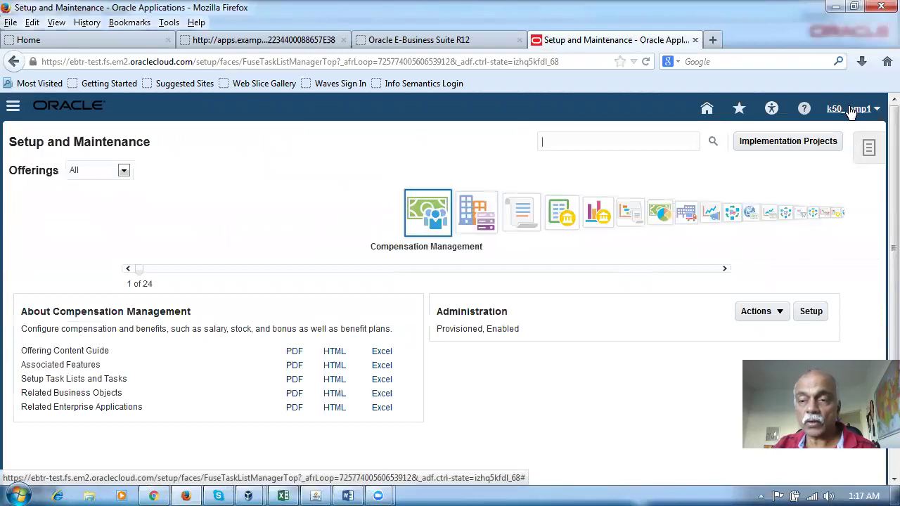
pyautogui.click(849, 111)
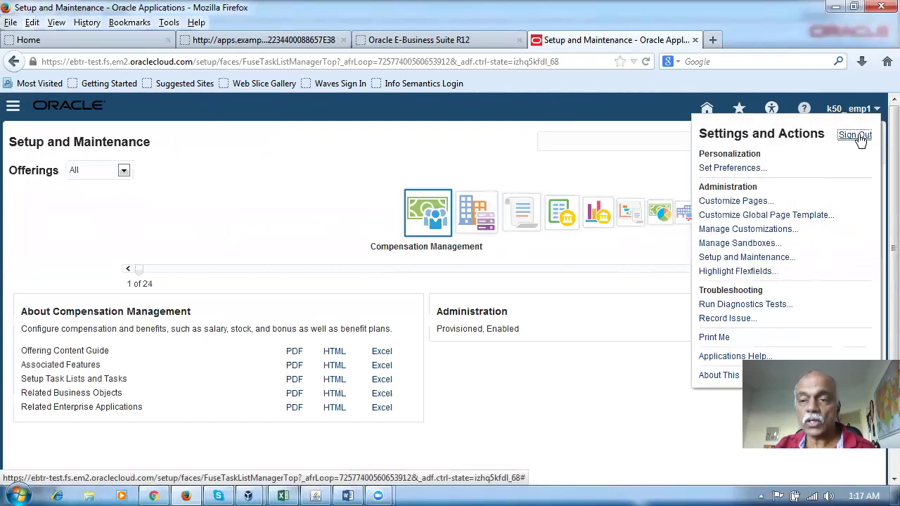
pyautogui.click(855, 135)
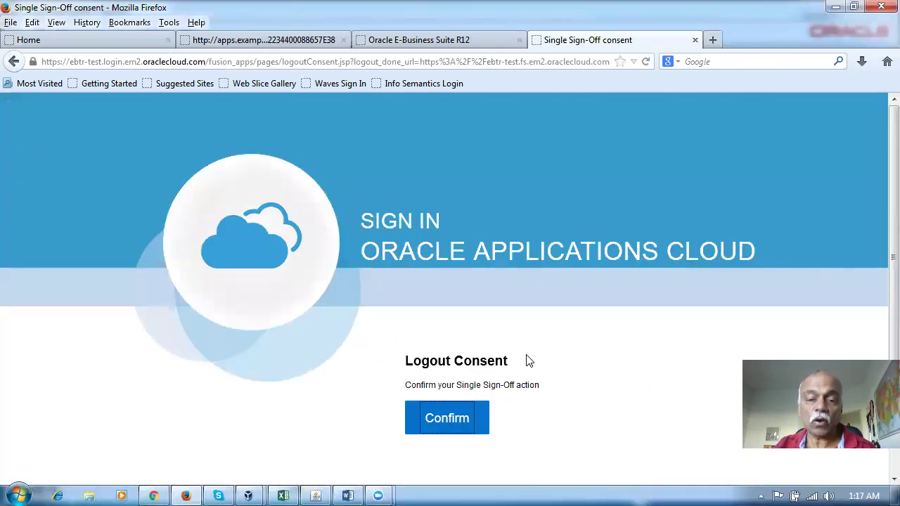
pyautogui.click(447, 420)
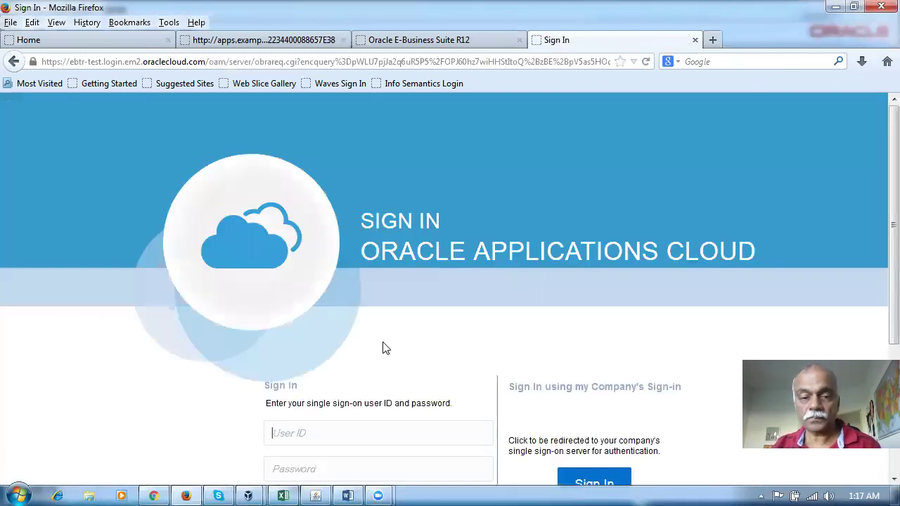
# Step: Sign back in with the employee user ID and password
pyautogui.click(350, 434)
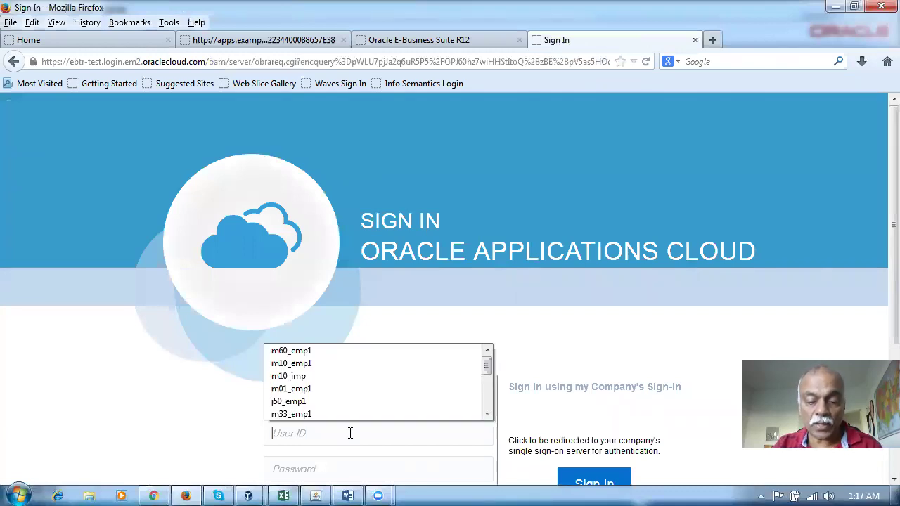
pyautogui.write('k50_')
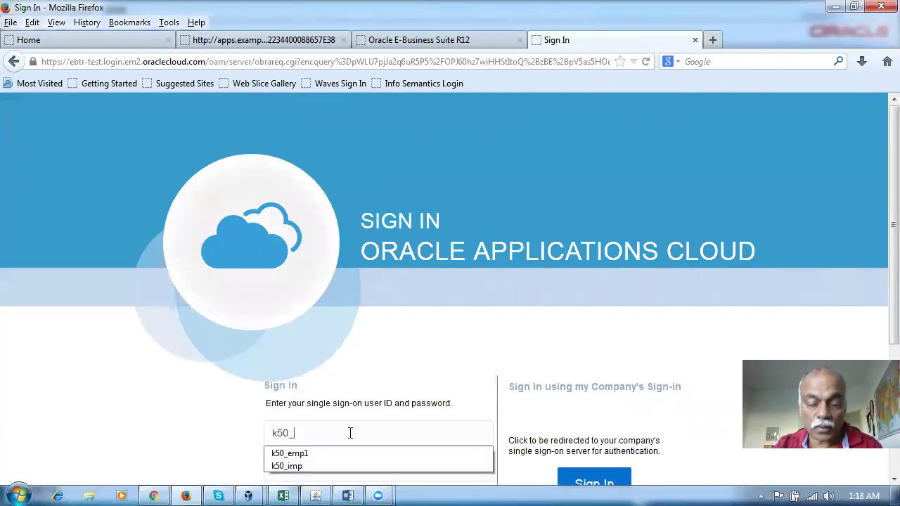
pyautogui.write('emp1')
pyautogui.press('Tab')
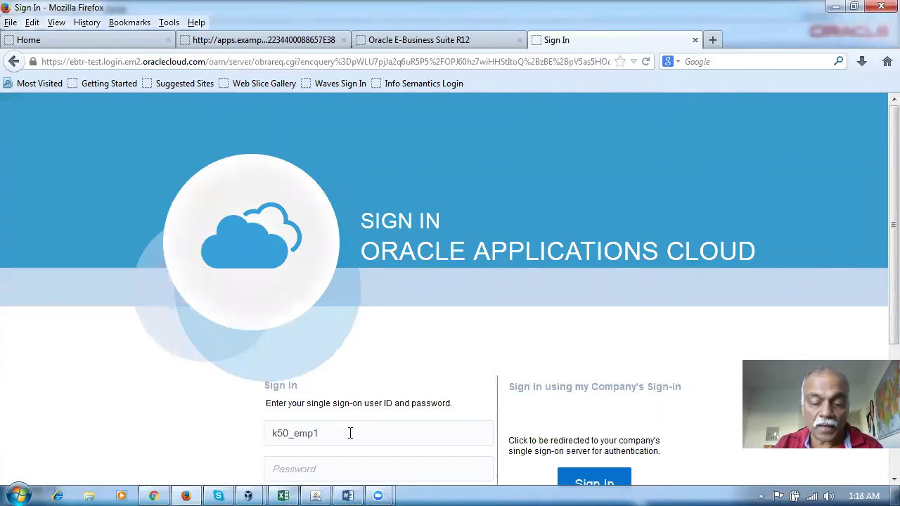
pyautogui.write('•')
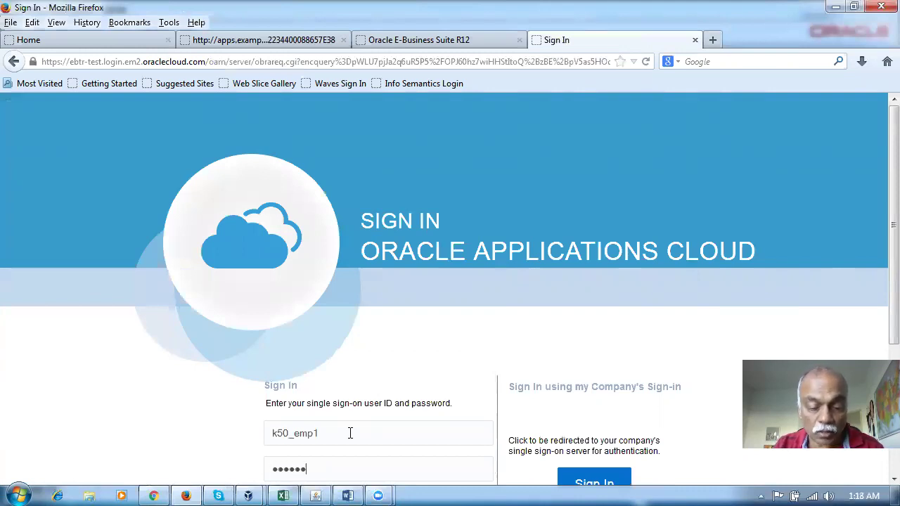
pyautogui.write('••••••••')
pyautogui.press('Return')
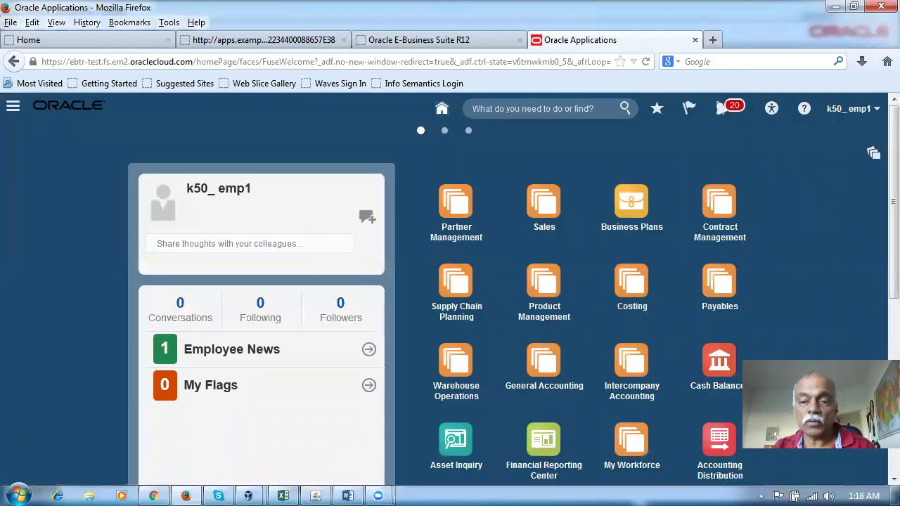
# Step: Open Purchase Requisitions from the Procurement area of the home page
pyautogui.scroll(-5, 880, 302)
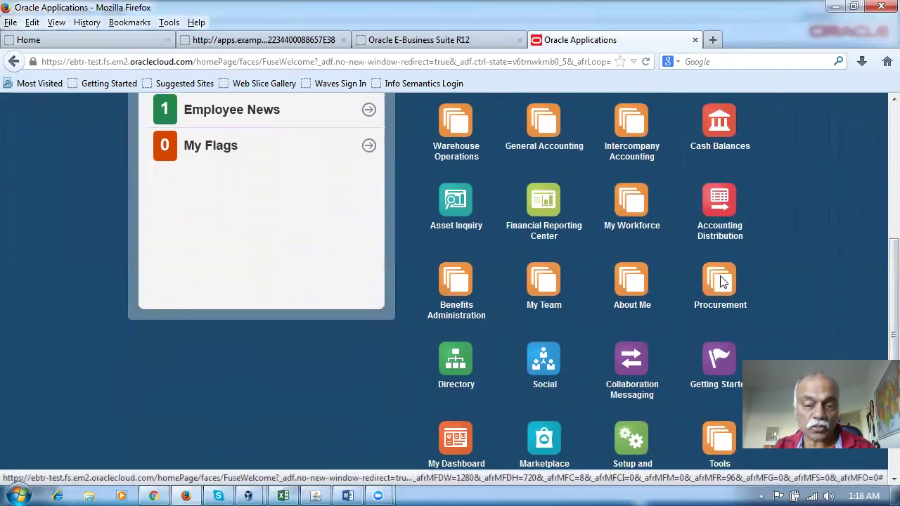
pyautogui.click(722, 280)
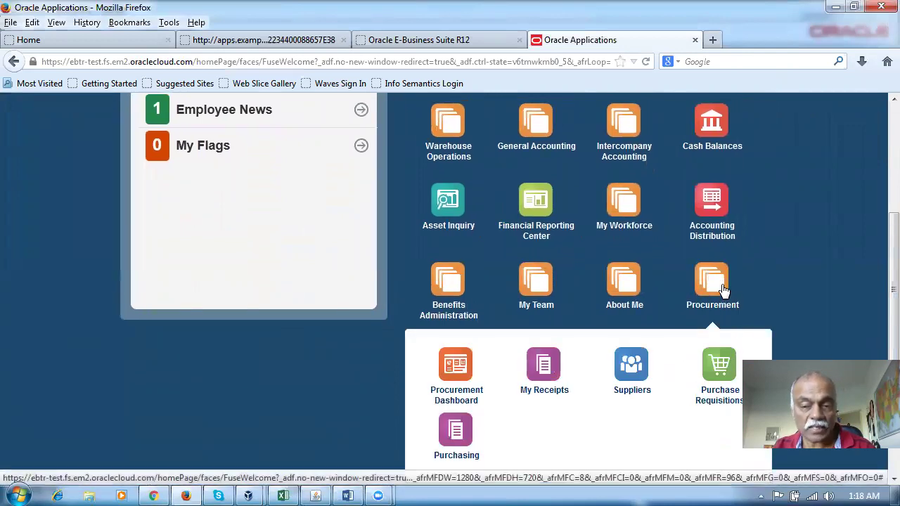
pyautogui.click(725, 376)
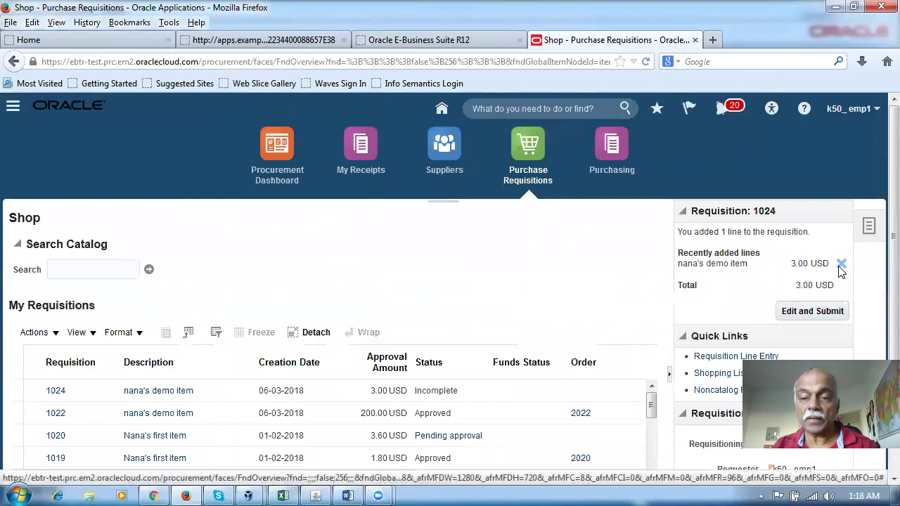
# Step: Replace requisition 1024's old line with item k50_item1 (1.80 USD) and open it for editing
pyautogui.click(839, 267)
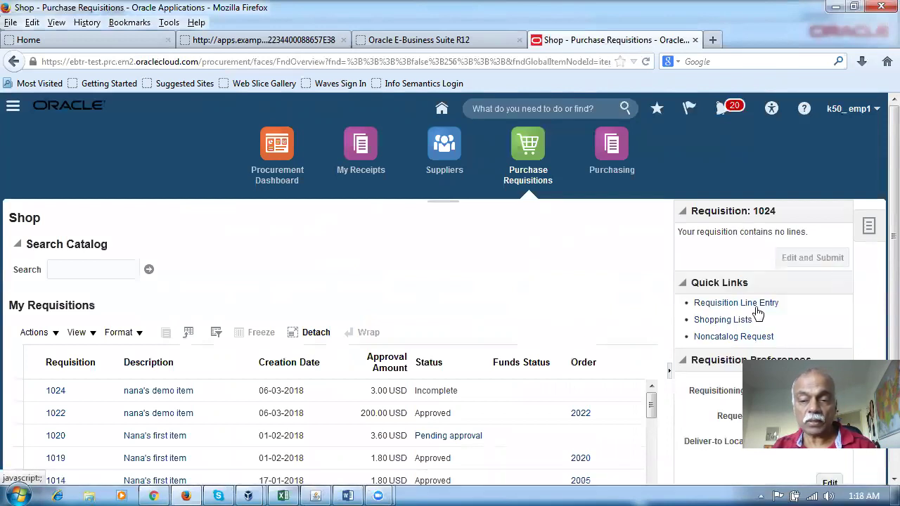
pyautogui.click(743, 304)
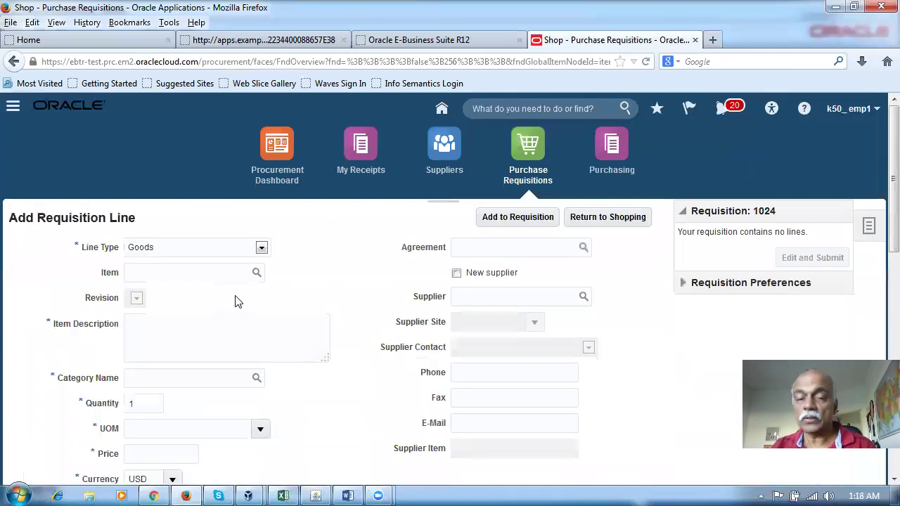
pyautogui.click(167, 273)
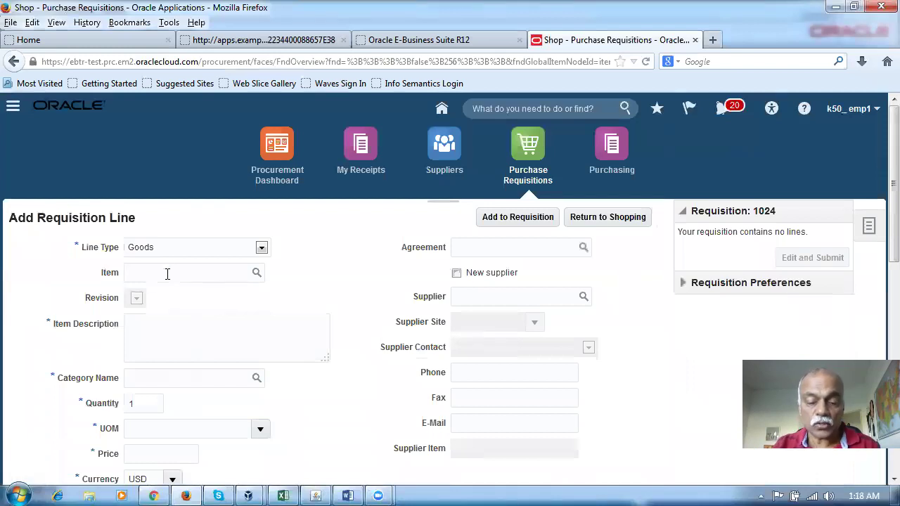
pyautogui.write('k50')
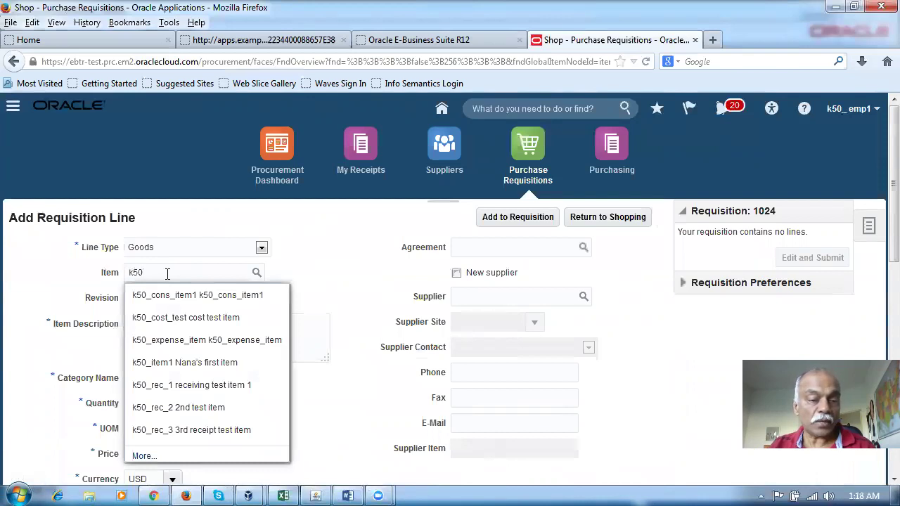
pyautogui.click(207, 362)
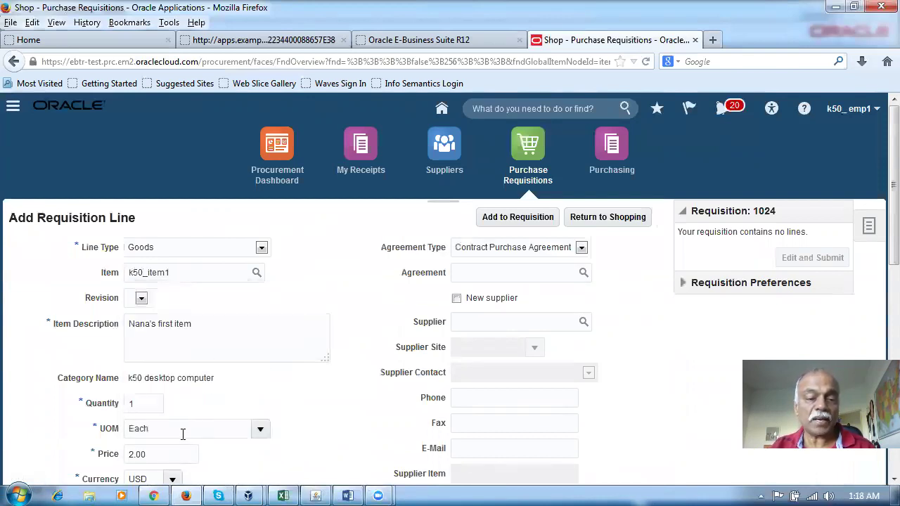
pyautogui.click(517, 216)
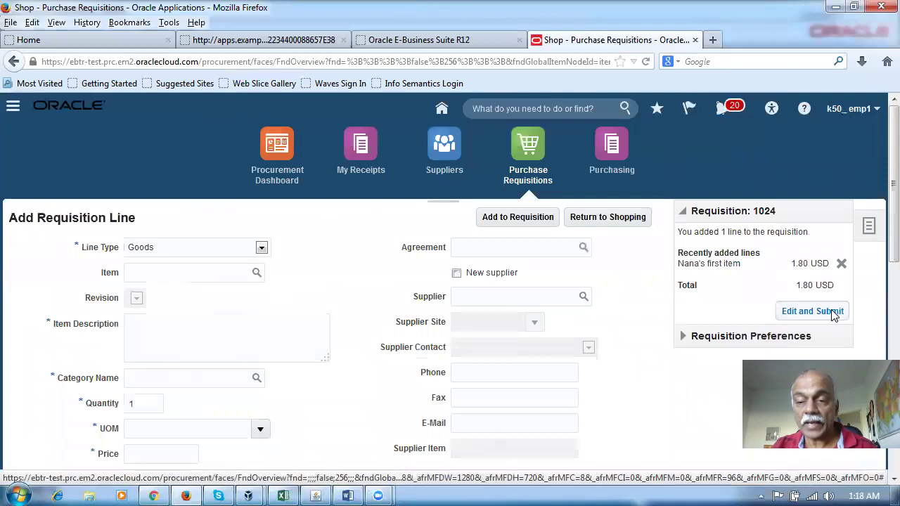
pyautogui.click(832, 314)
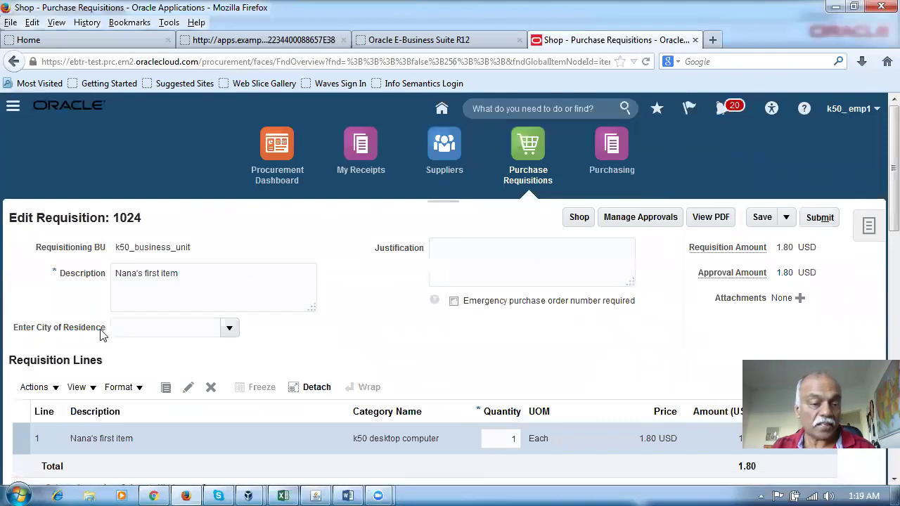
# Step: Choose Bombay in requisition 1024's Enter City of Residence list
pyautogui.click(230, 329)
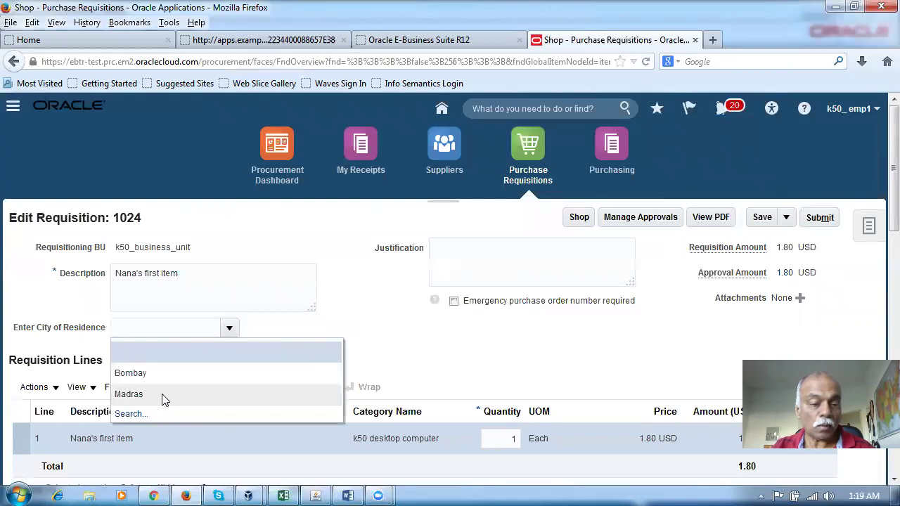
pyautogui.click(167, 379)
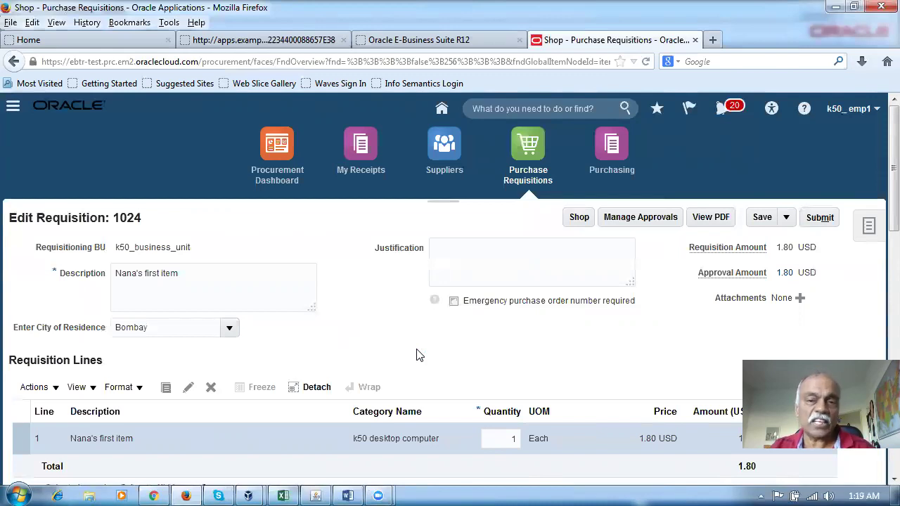
pyautogui.click(478, 276)
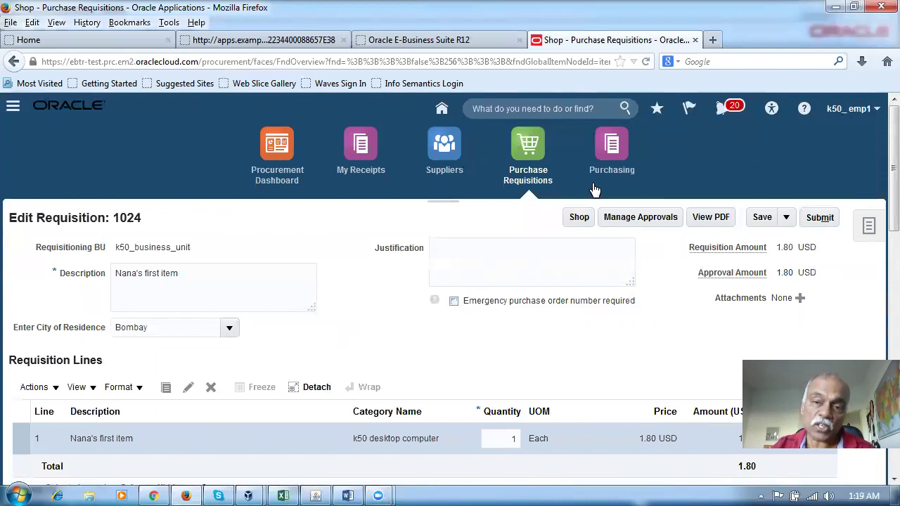